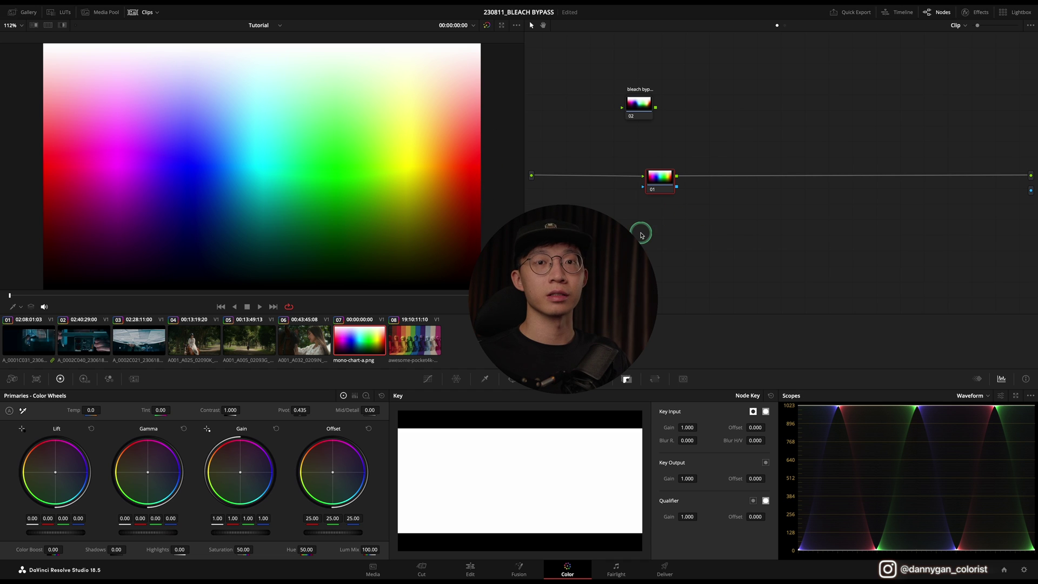
Step: Add a serial node 02 after node 01
{"action": "mouse_move", "coordinate": [661, 181]}
{"action": "left_mouse_down"}
{"action": "mouse_move", "coordinate": [641, 183]}
{"action": "mouse_move", "coordinate": [660, 183]}
{"action": "left_mouse_up"}
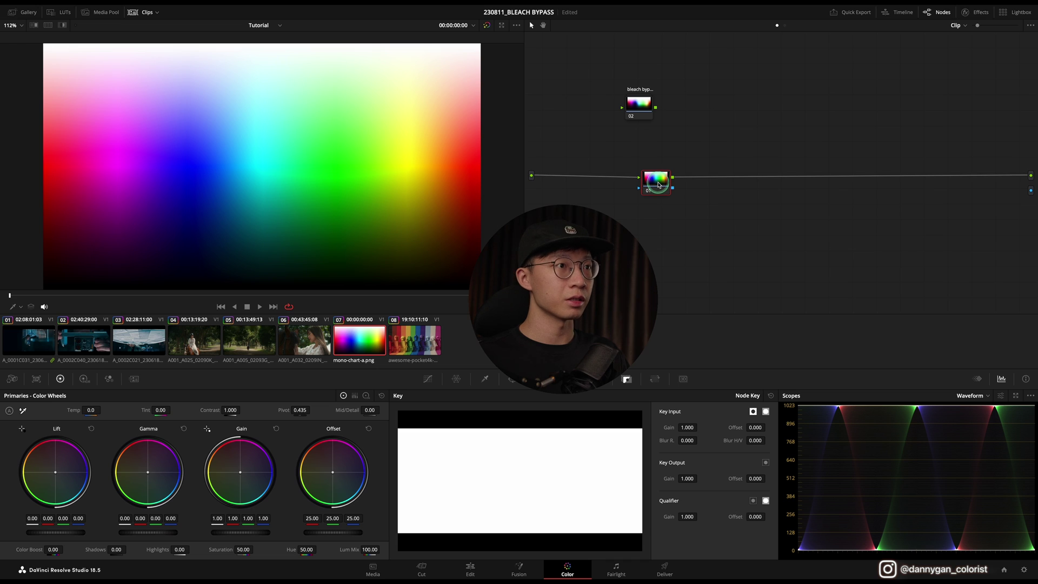
{"action": "right_click", "coordinate": [659, 185]}
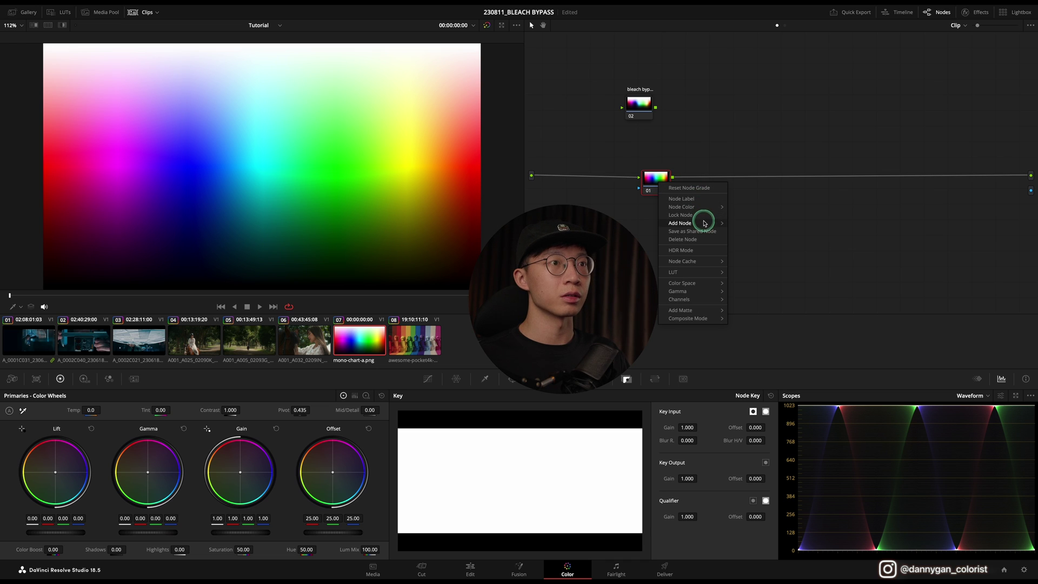
{"action": "mouse_move", "coordinate": [702, 225]}
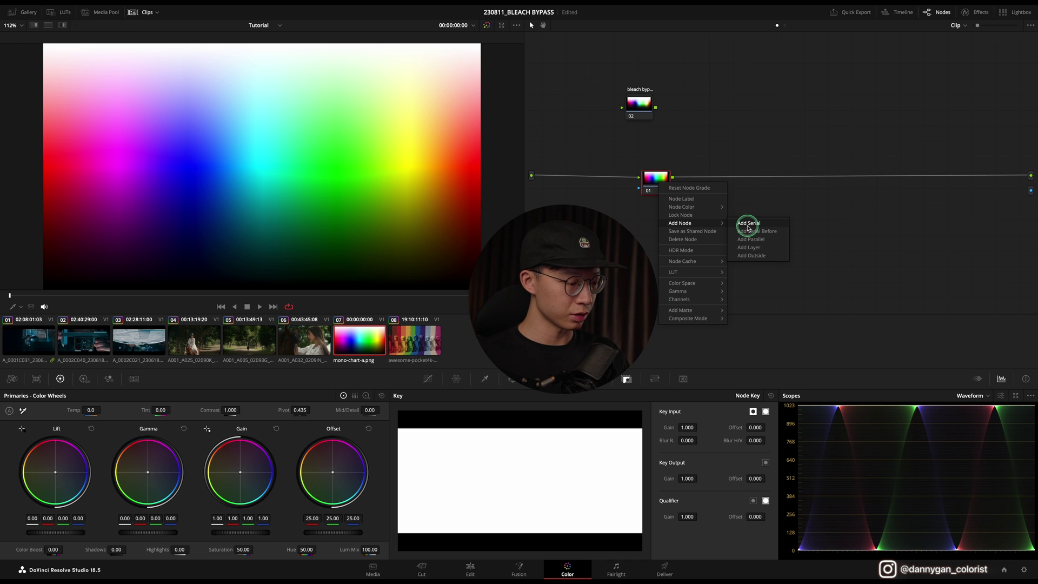
{"action": "left_click", "coordinate": [749, 223]}
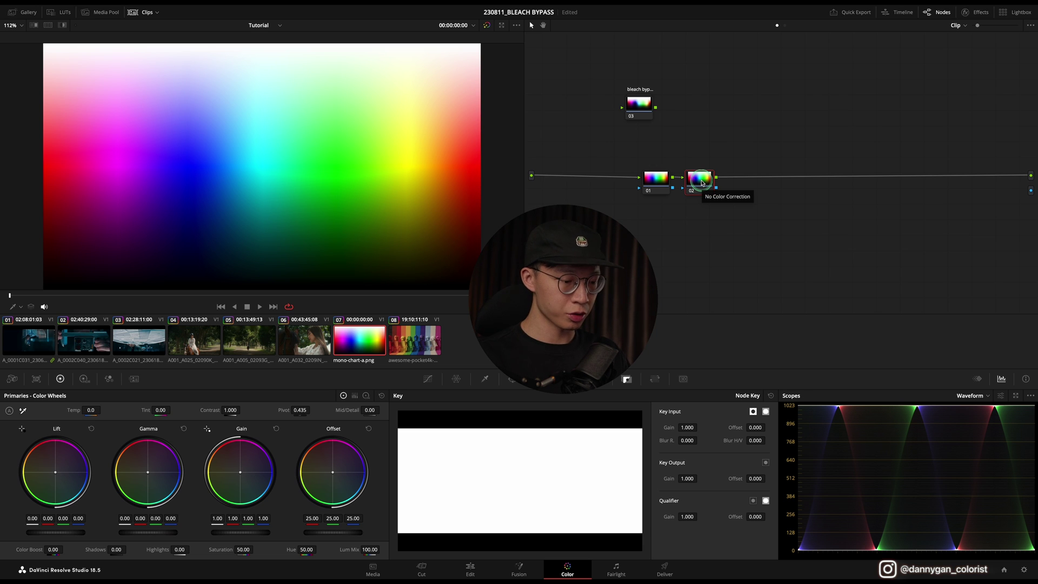
Step: Add a parallel node 03 beneath node 02, joined to it by a Layer Mixer
{"action": "key", "text": "alt+p"}
{"action": "left_click", "coordinate": [725, 161]}
{"action": "right_click", "coordinate": [700, 180]}
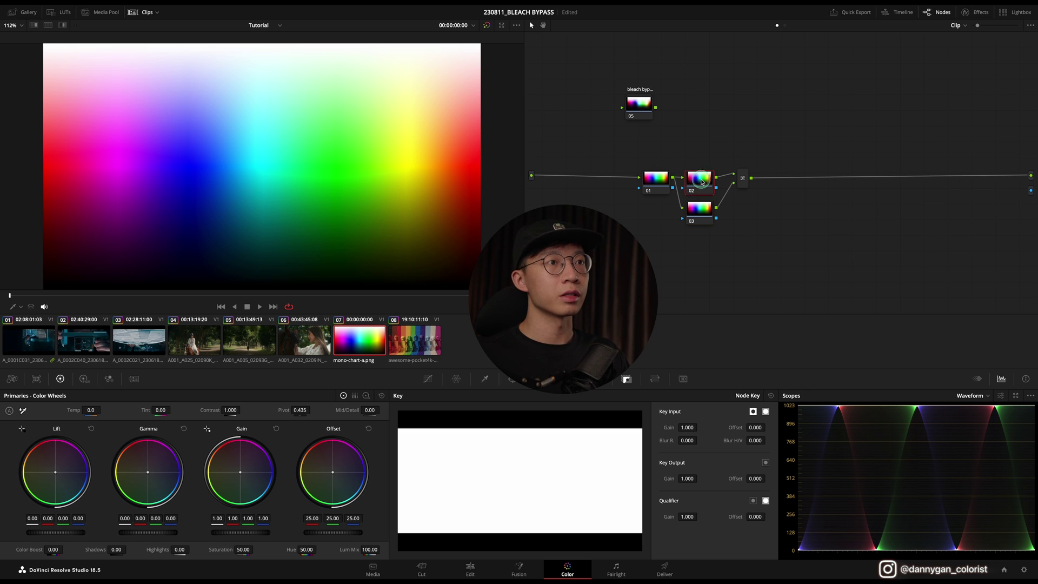
{"action": "left_click", "coordinate": [755, 223]}
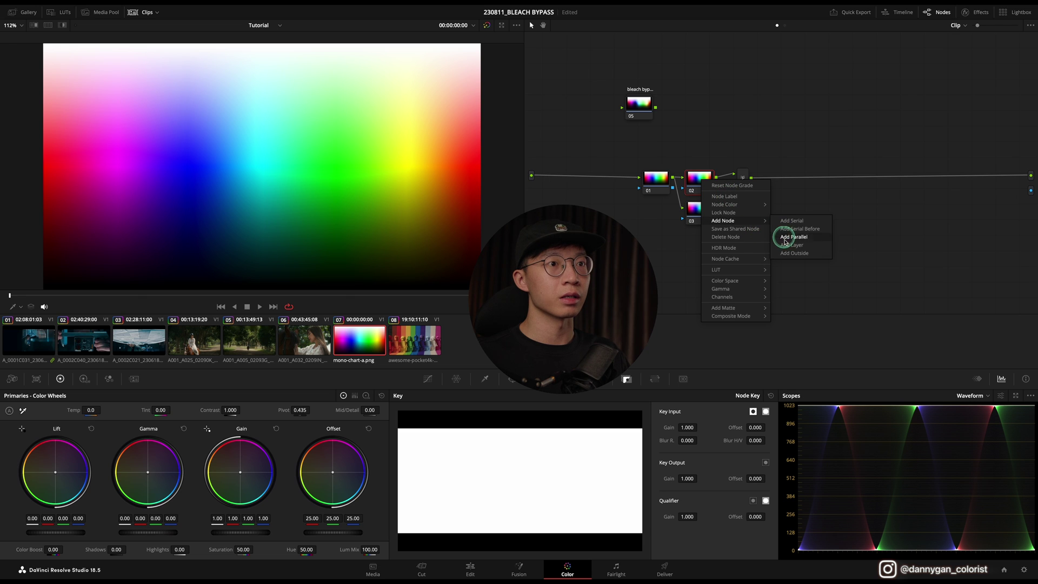
{"action": "left_click", "coordinate": [790, 164]}
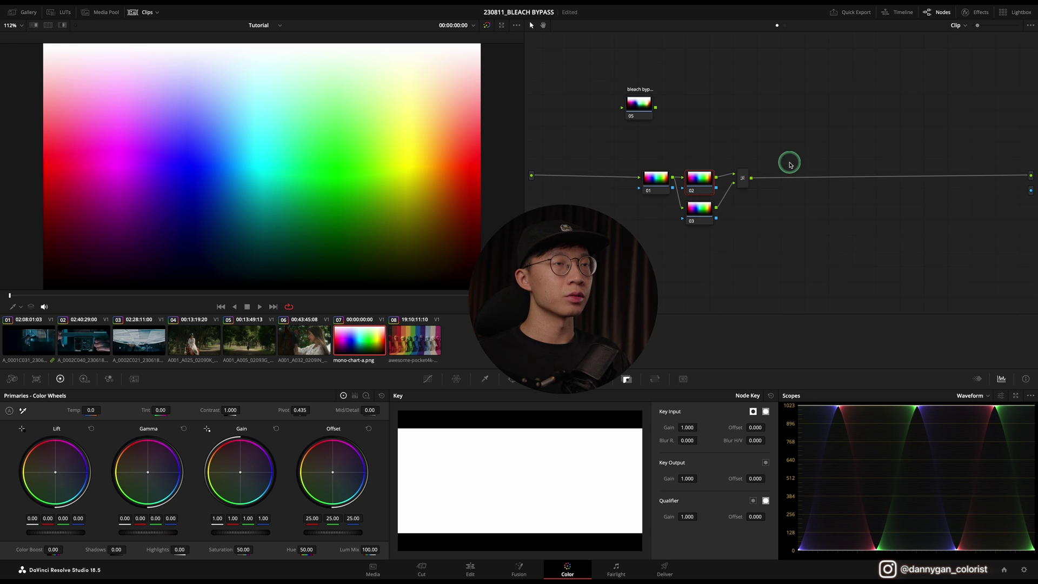
{"action": "left_click_drag", "start_coordinate": [790, 164], "coordinate": [674, 243]}
{"action": "left_click", "coordinate": [759, 246]}
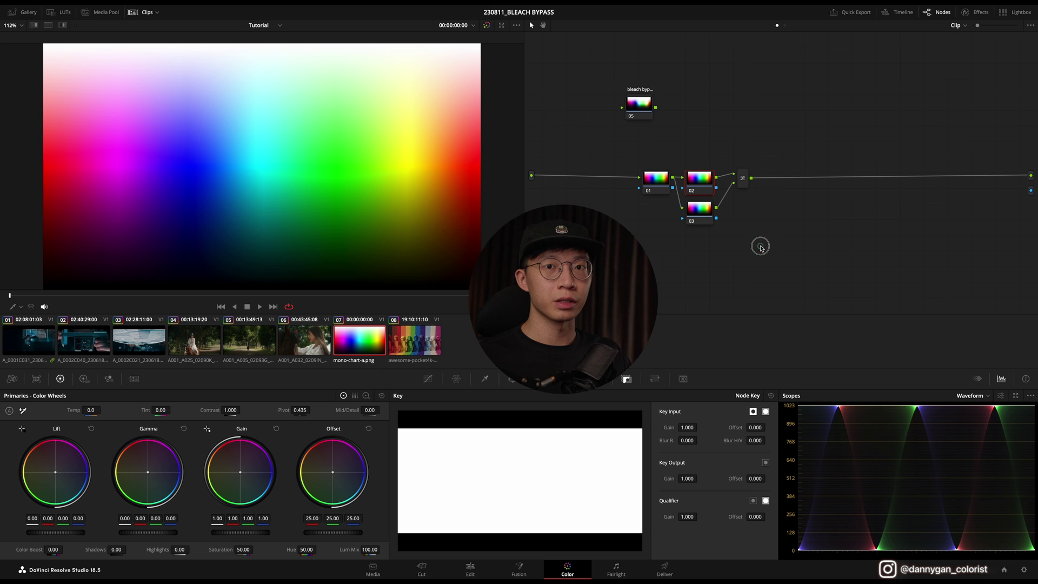
Step: Label node 01 'adjustment' and parallel node 03 'desat'
{"action": "left_click", "coordinate": [678, 195]}
{"action": "left_click", "coordinate": [663, 181]}
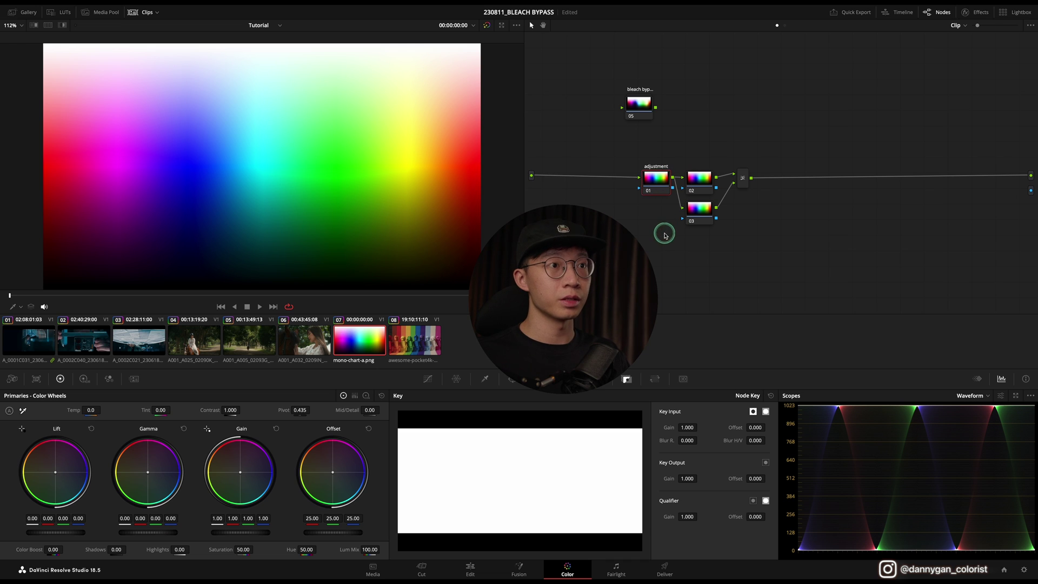
{"action": "left_click", "coordinate": [698, 184]}
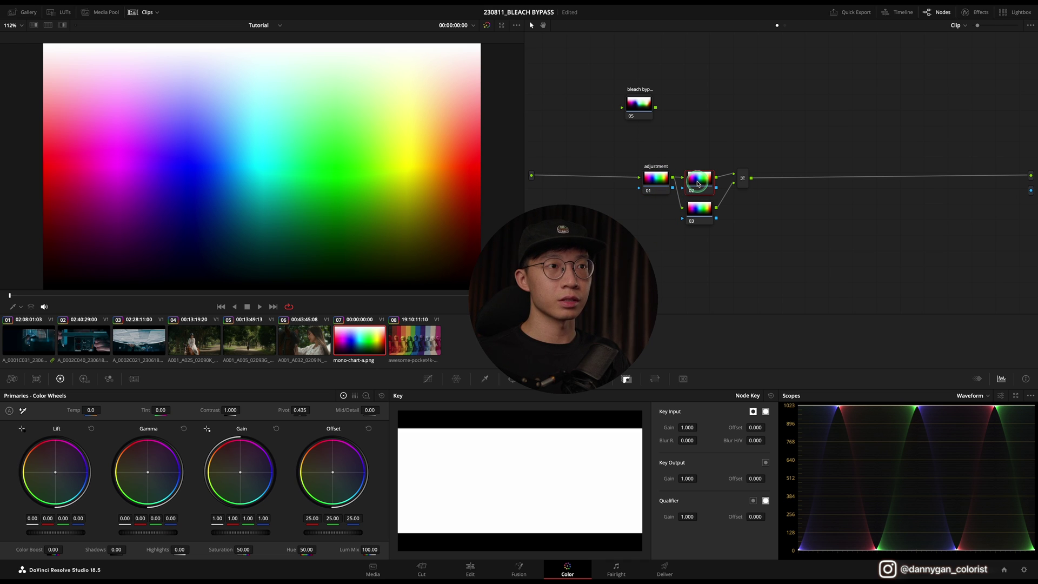
{"action": "left_click", "coordinate": [698, 211]}
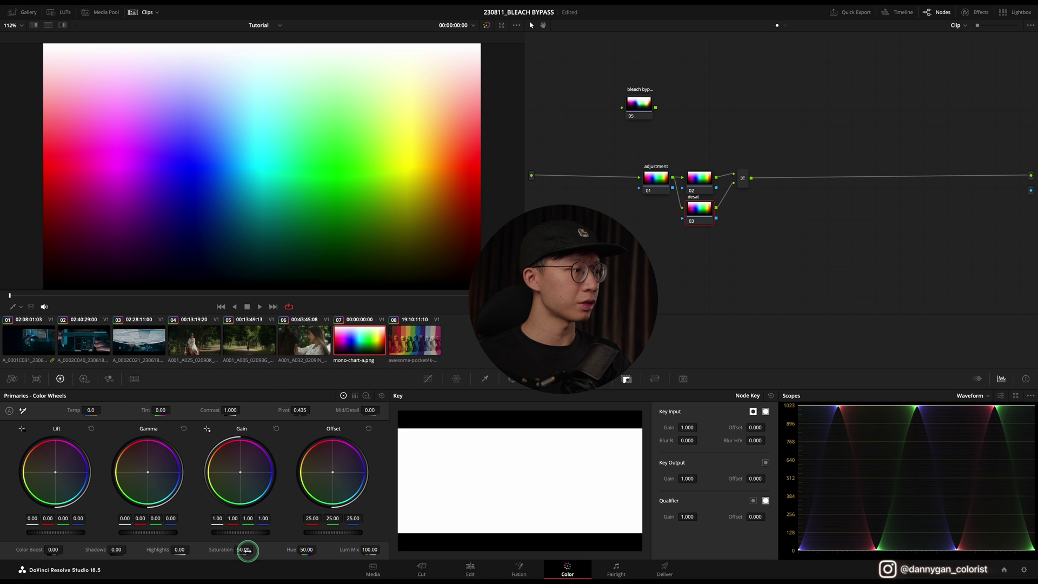
Step: Drop node 03's saturation to 0 and switch the Layer Mixer to Hardlight composite mode
{"action": "left_click_drag", "start_coordinate": [244, 550], "coordinate": [50, 565]}
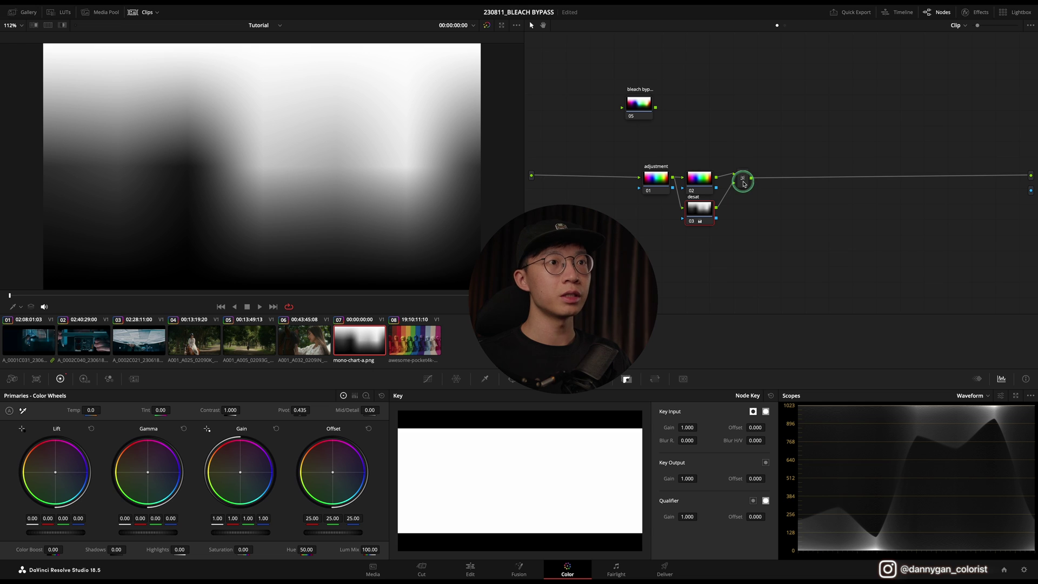
{"action": "left_click_drag", "start_coordinate": [745, 184], "coordinate": [742, 189]}
{"action": "left_click", "coordinate": [742, 182]}
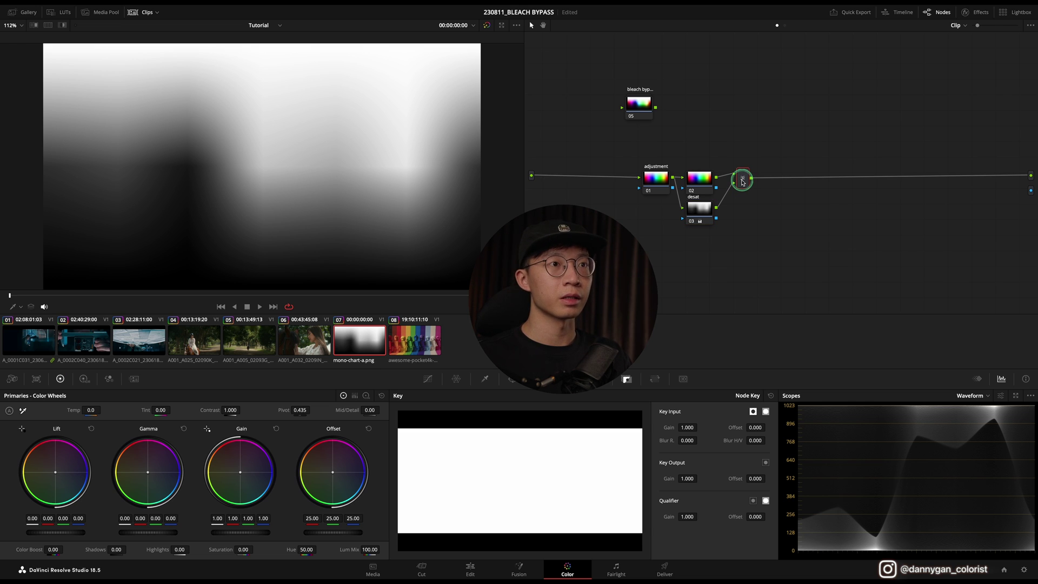
{"action": "right_click", "coordinate": [742, 182]}
{"action": "mouse_move", "coordinate": [772, 235]}
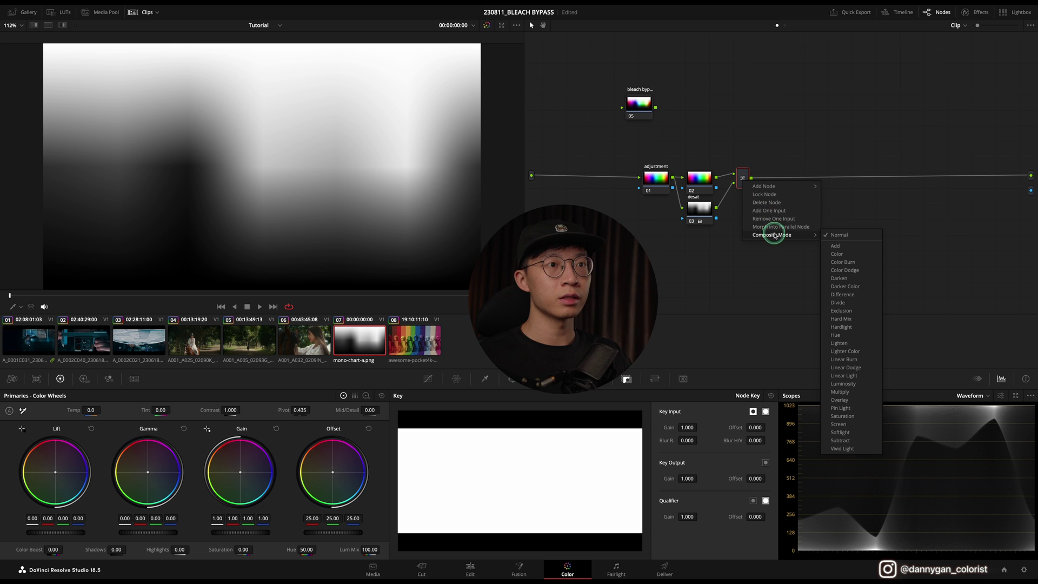
{"action": "left_click", "coordinate": [841, 327]}
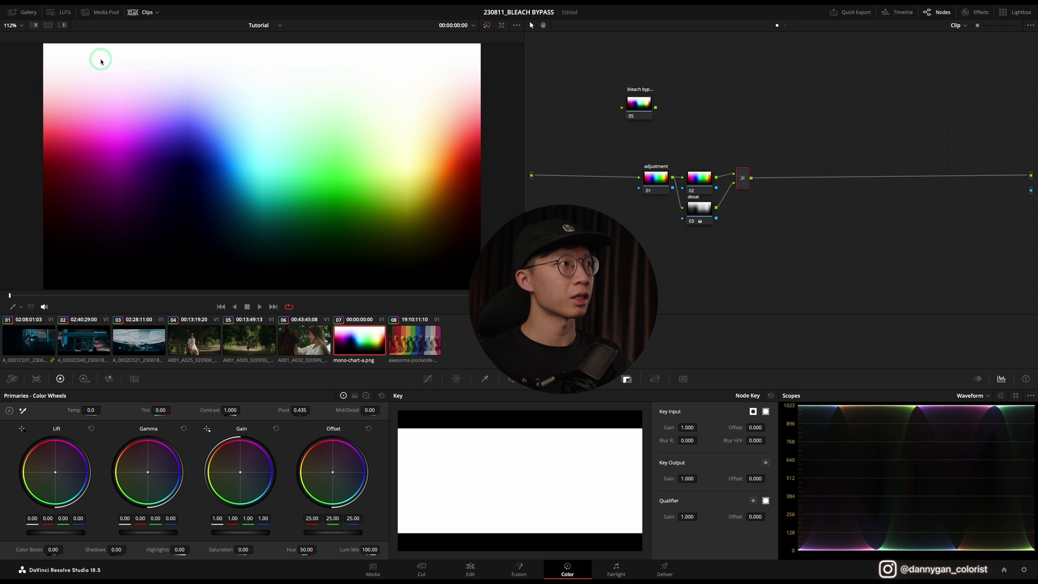
Step: Disable and re-enable nodes 02 and 03 to compare the image without the bleach branch
{"action": "left_click_drag", "start_coordinate": [690, 241], "coordinate": [767, 152]}
{"action": "key", "text": "ctrl+d"}
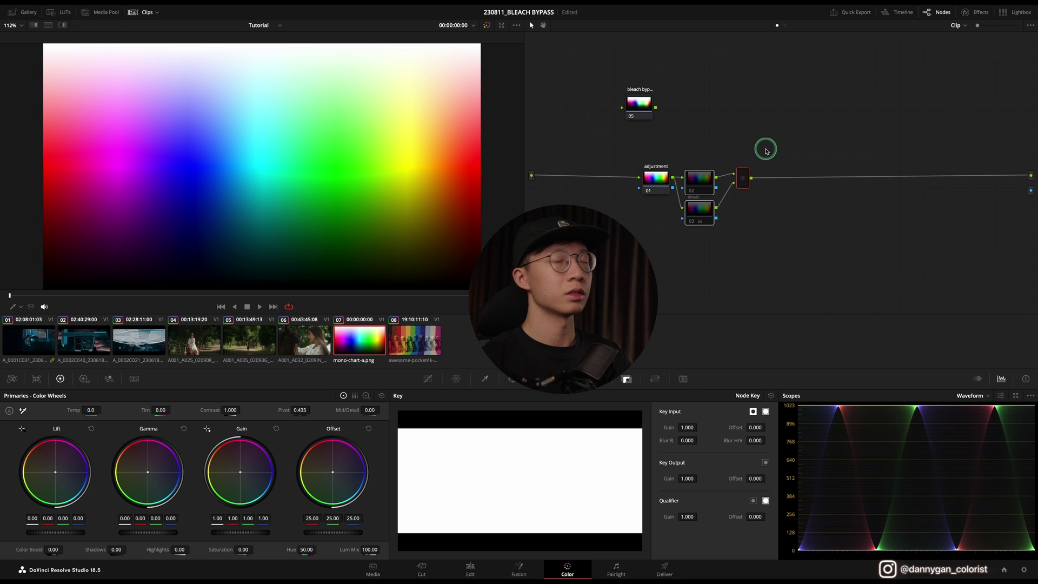
{"action": "key", "text": "ctrl+d"}
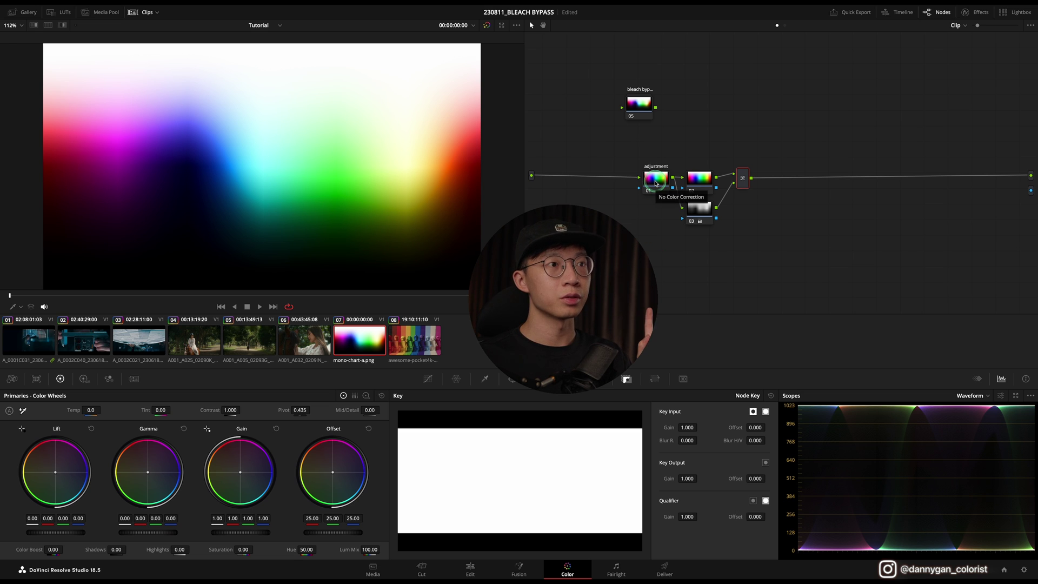
Step: Lift the adjustment node's shadows to 0.30 using the Log wheels
{"action": "left_click", "coordinate": [656, 183]}
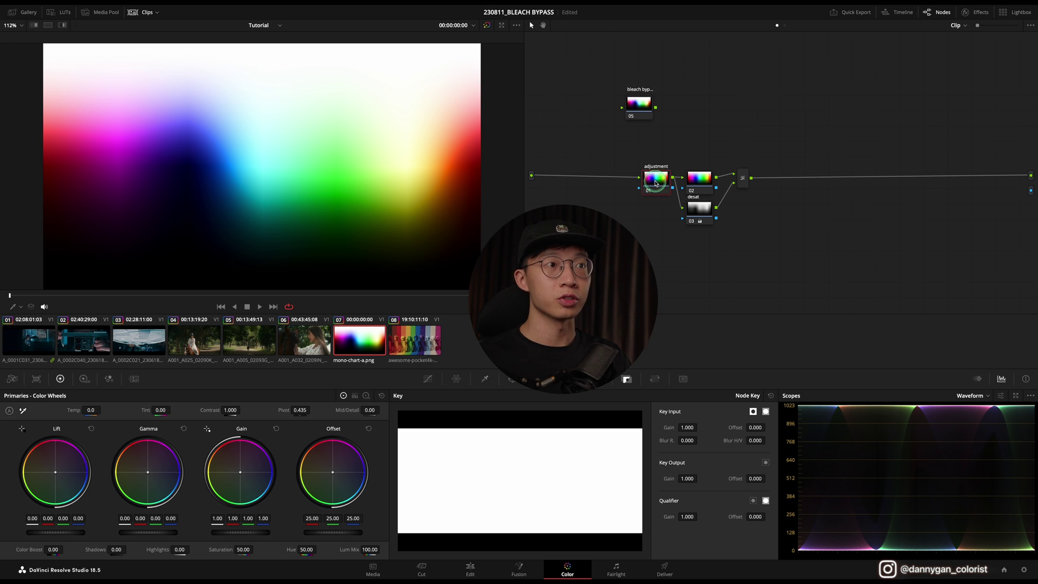
{"action": "left_click", "coordinate": [366, 397]}
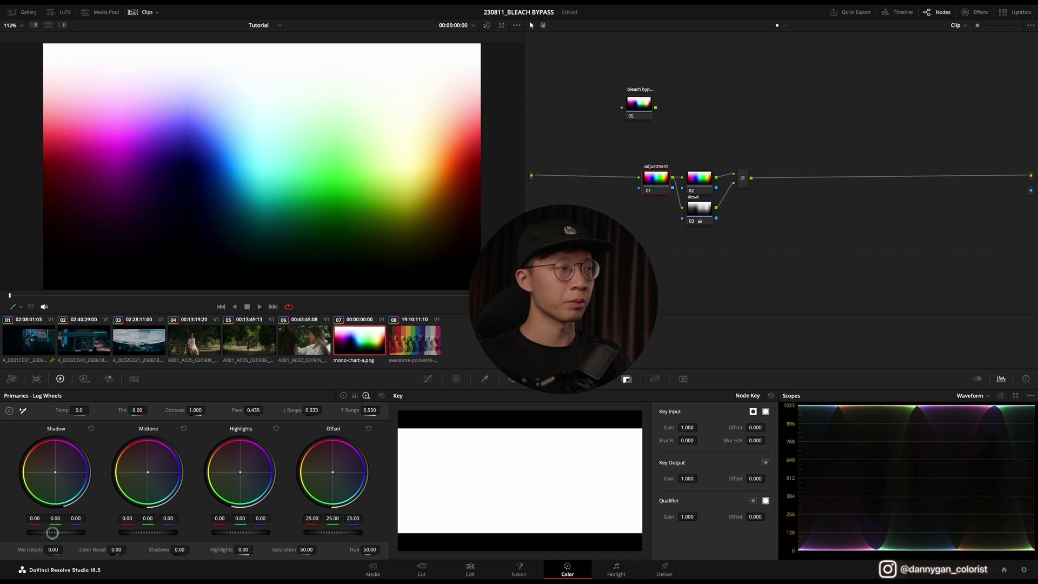
{"action": "left_click_drag", "start_coordinate": [52, 532], "coordinate": [218, 522]}
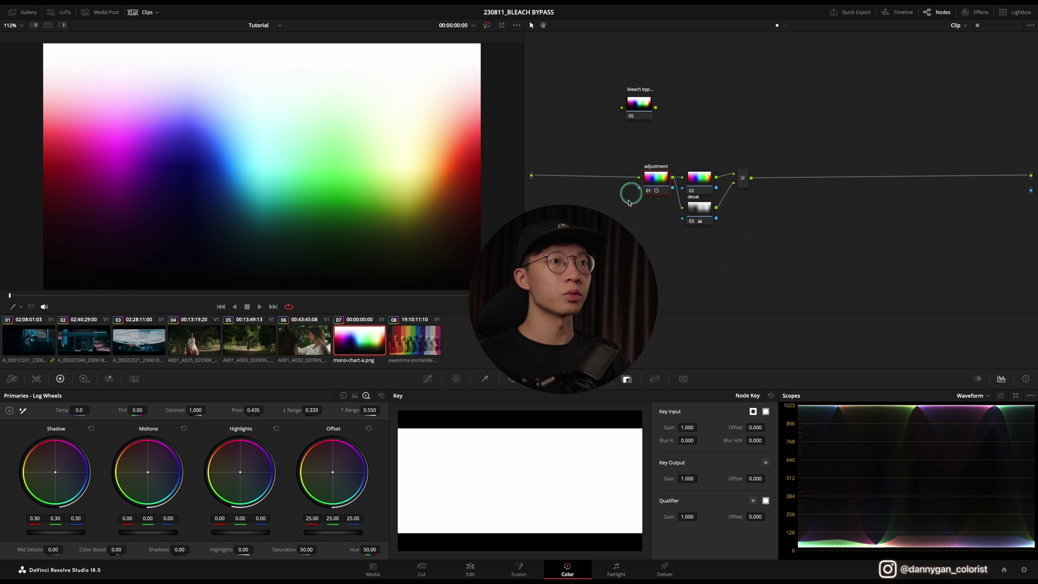
Step: Combine nodes 02, 03 and the mixer into a single compound node
{"action": "left_click_drag", "start_coordinate": [631, 262], "coordinate": [773, 144]}
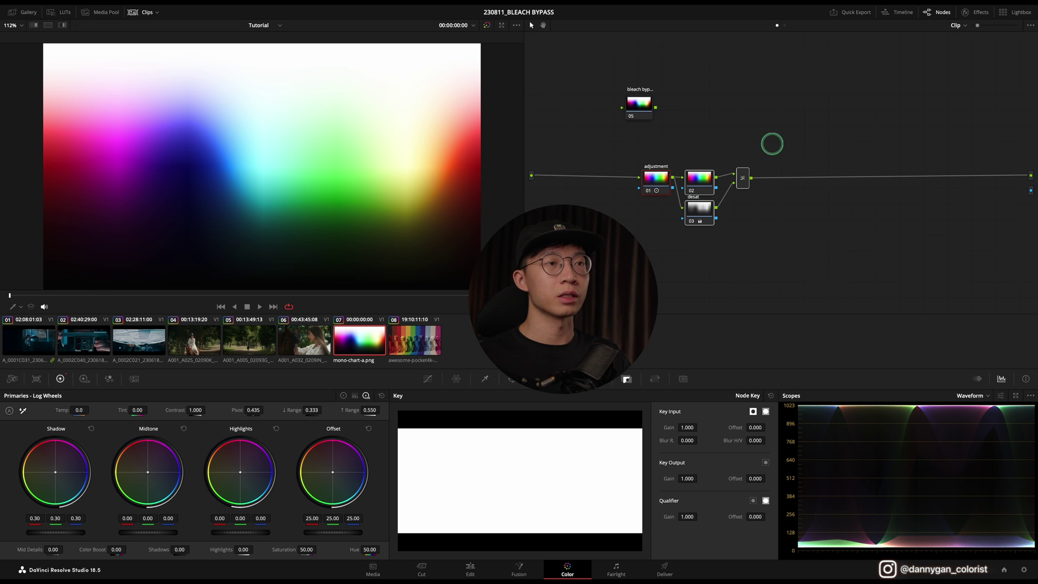
{"action": "right_click", "coordinate": [700, 180]}
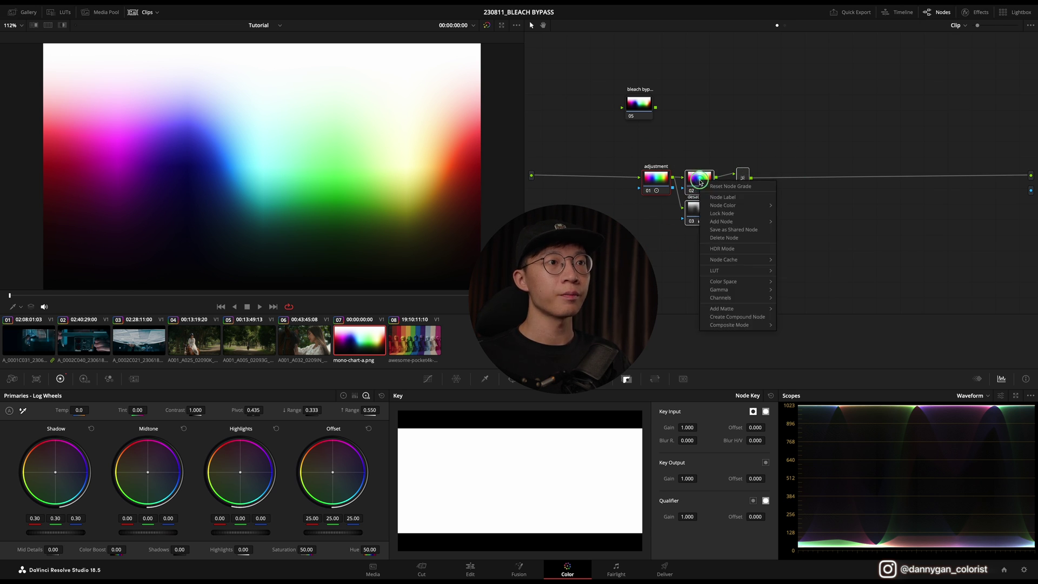
{"action": "left_click", "coordinate": [746, 317]}
Step: Rename the compound node, typing 'bleach' for the bleach bypass label
{"action": "left_click", "coordinate": [698, 165]}
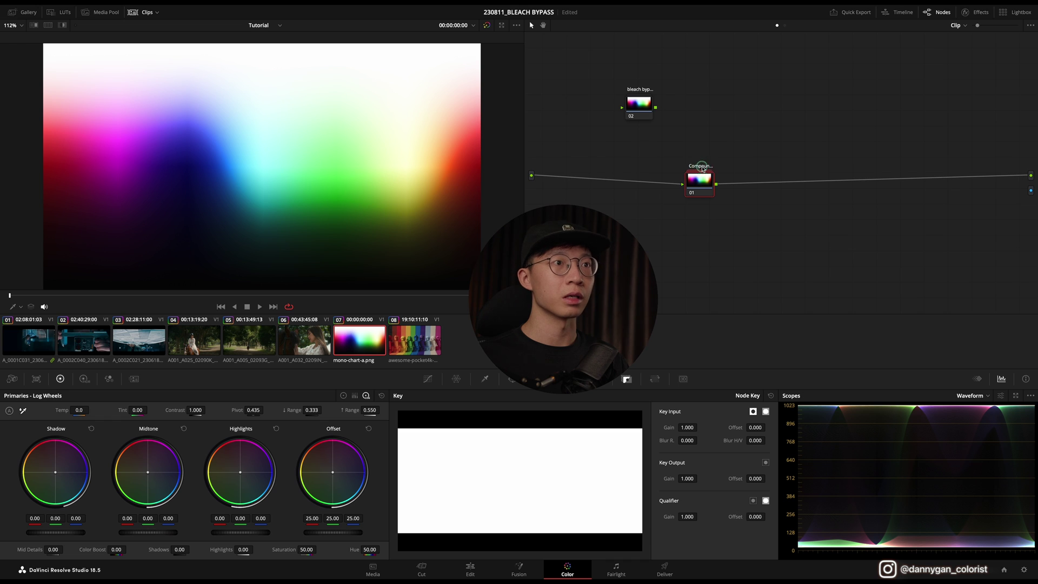
{"action": "double_click", "coordinate": [702, 168]}
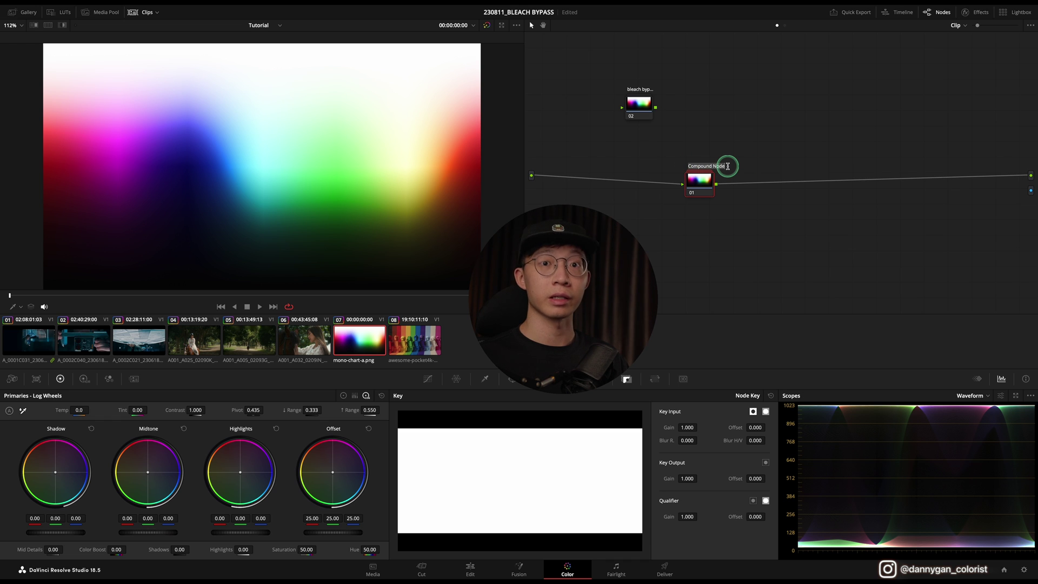
{"action": "key", "text": "Caps_Lock"}
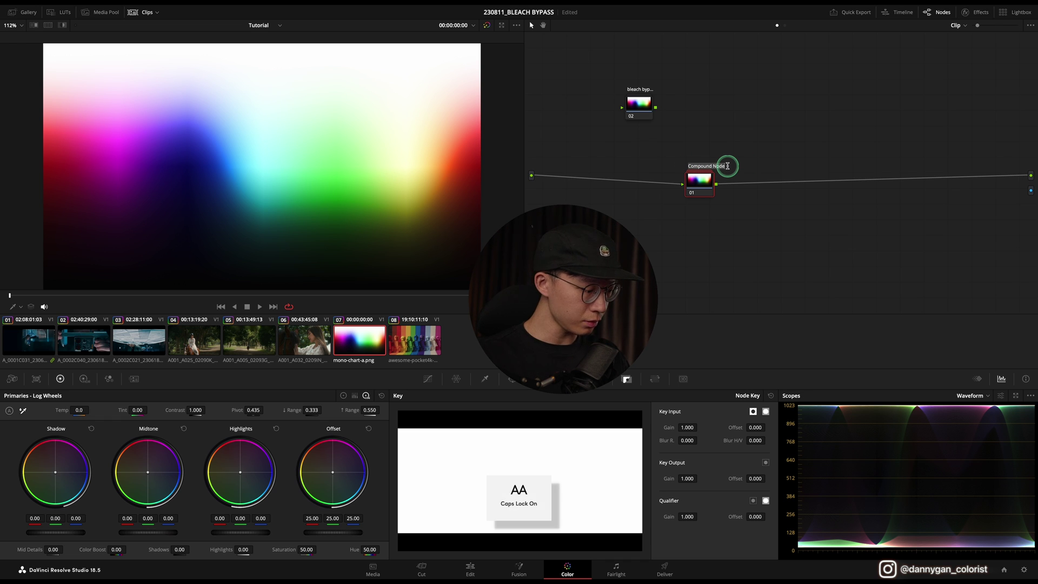
{"action": "type", "text": "ble"}
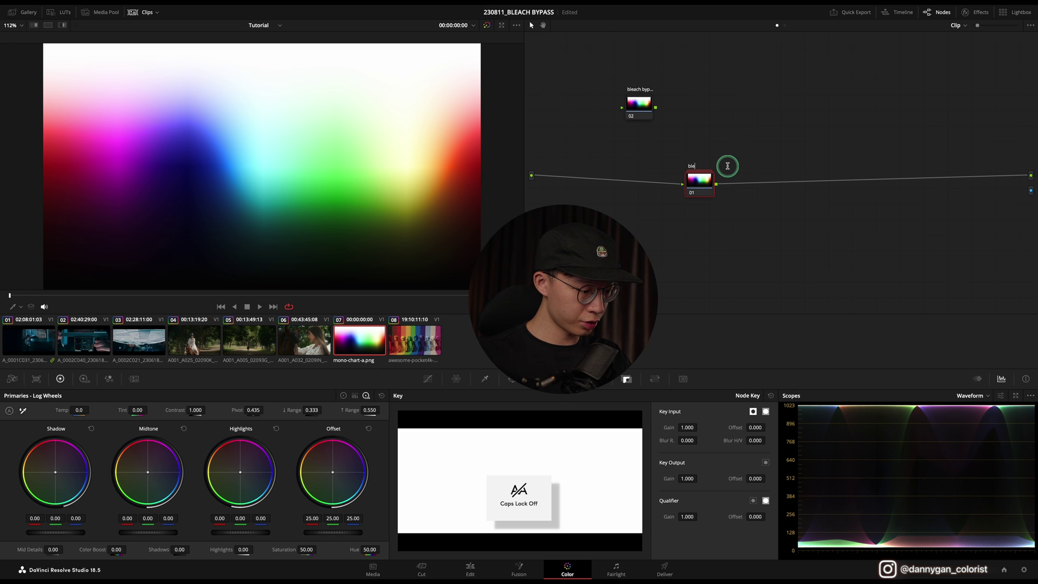
{"action": "type", "text": "ach byp..."}
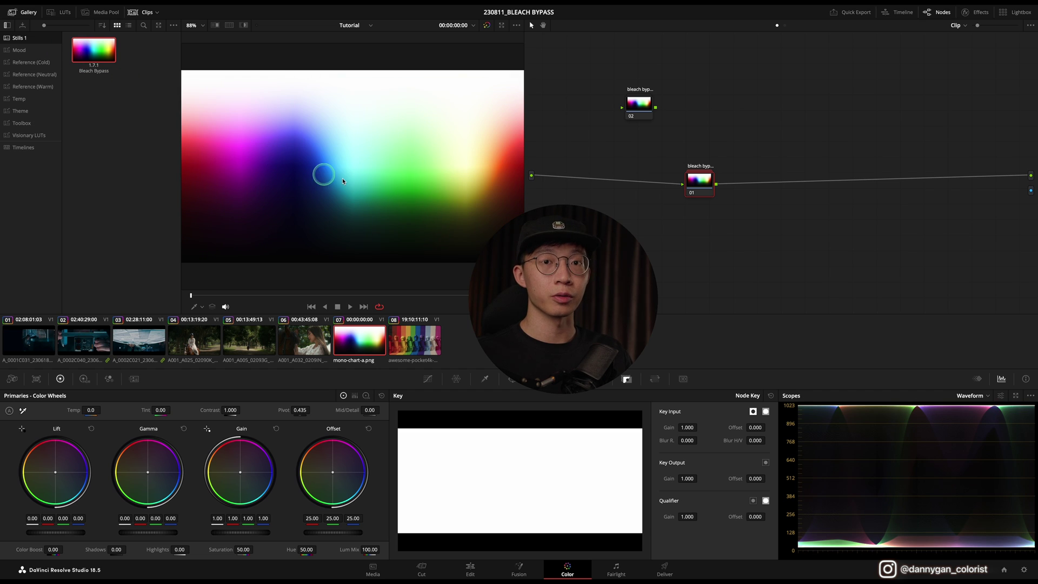
Step: Load the Lego clip 08 and select all four of its nodes
{"action": "right_click", "coordinate": [378, 149]}
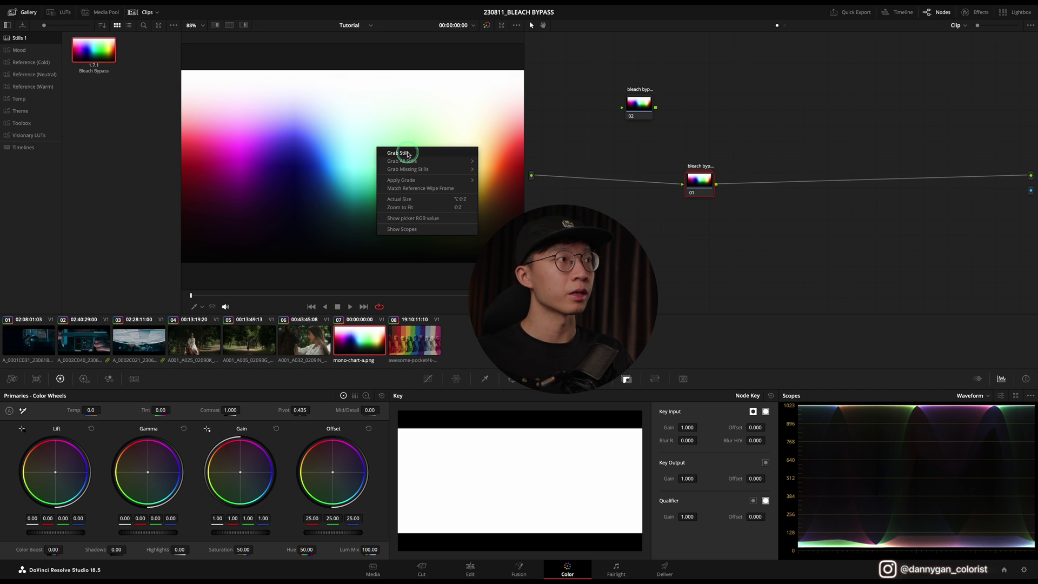
{"action": "left_click", "coordinate": [111, 127]}
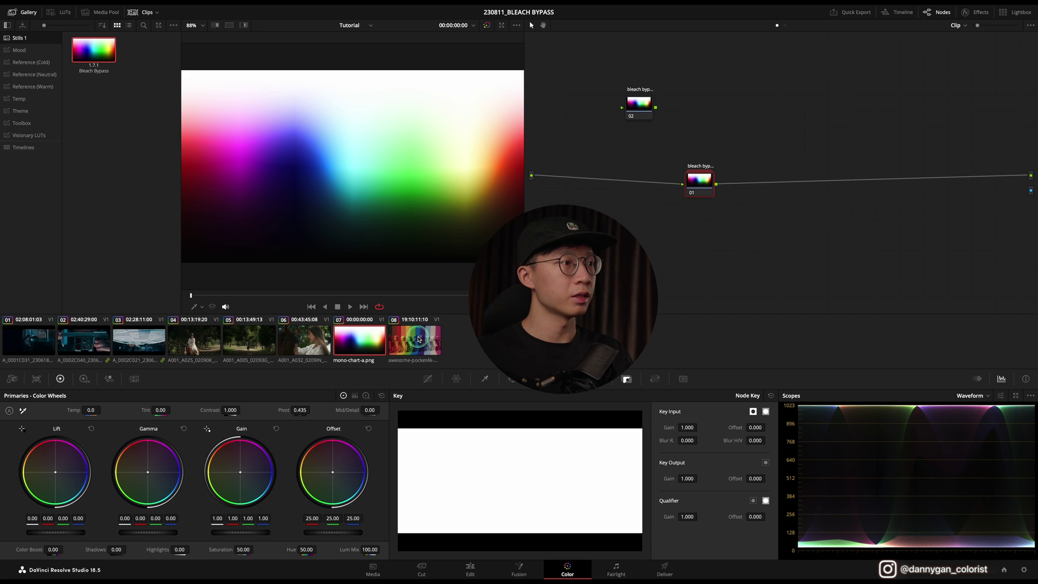
{"action": "left_click", "coordinate": [414, 340]}
{"action": "left_click", "coordinate": [605, 112]}
{"action": "left_click_drag", "start_coordinate": [606, 112], "coordinate": [793, 190]}
Step: Apply the Bleach Bypass still's grade to the Lego clip, then undo it
{"action": "right_click", "coordinate": [157, 73]}
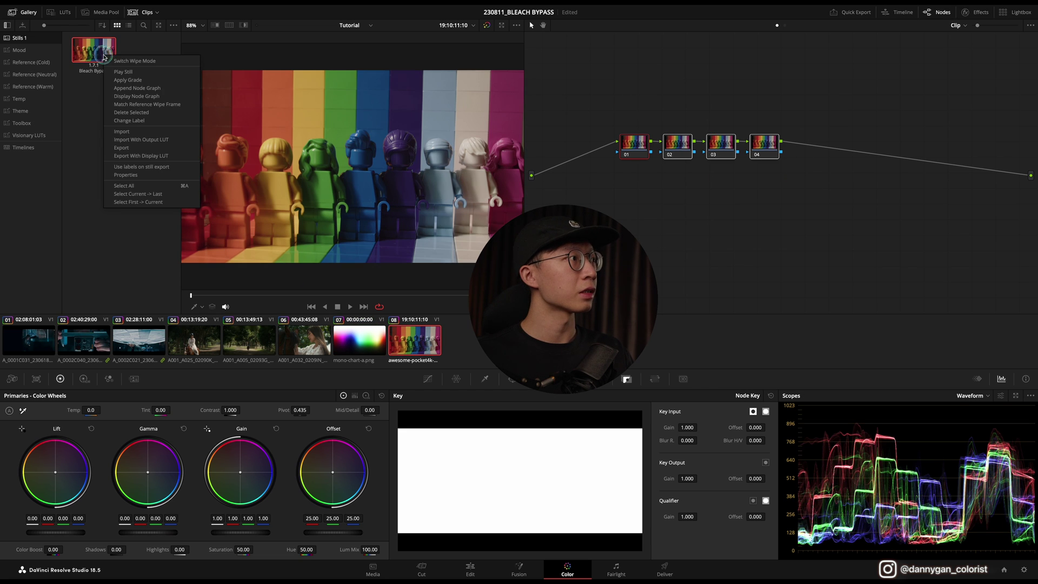
{"action": "left_click", "coordinate": [129, 80]}
{"action": "left_click", "coordinate": [599, 167]}
{"action": "left_click_drag", "start_coordinate": [579, 93], "coordinate": [899, 255]}
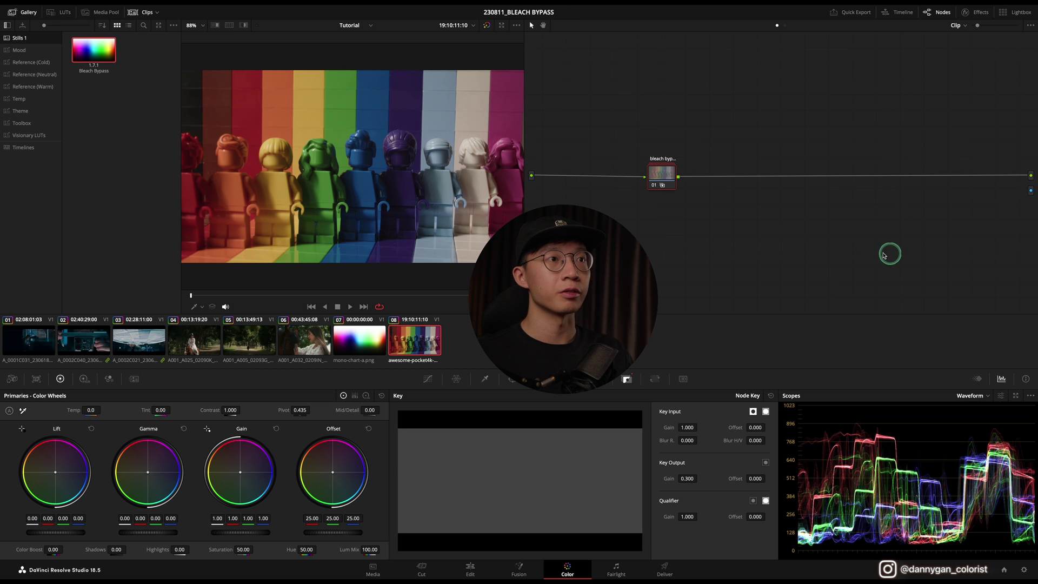
{"action": "key", "text": "ctrl+z"}
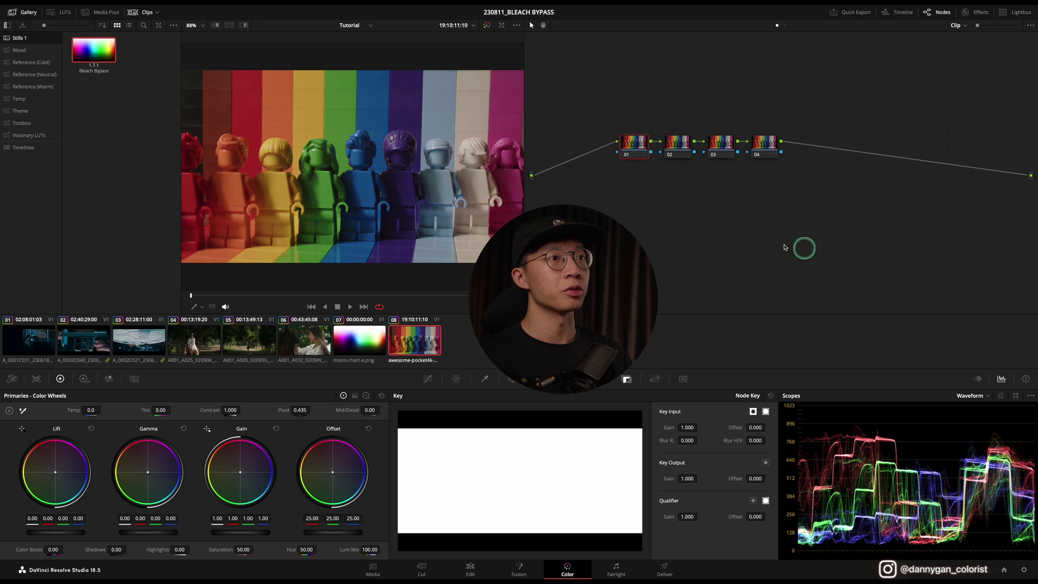
Step: Append the Bleach Bypass nodes after node 04, then remove the appended node 05
{"action": "right_click", "coordinate": [101, 47]}
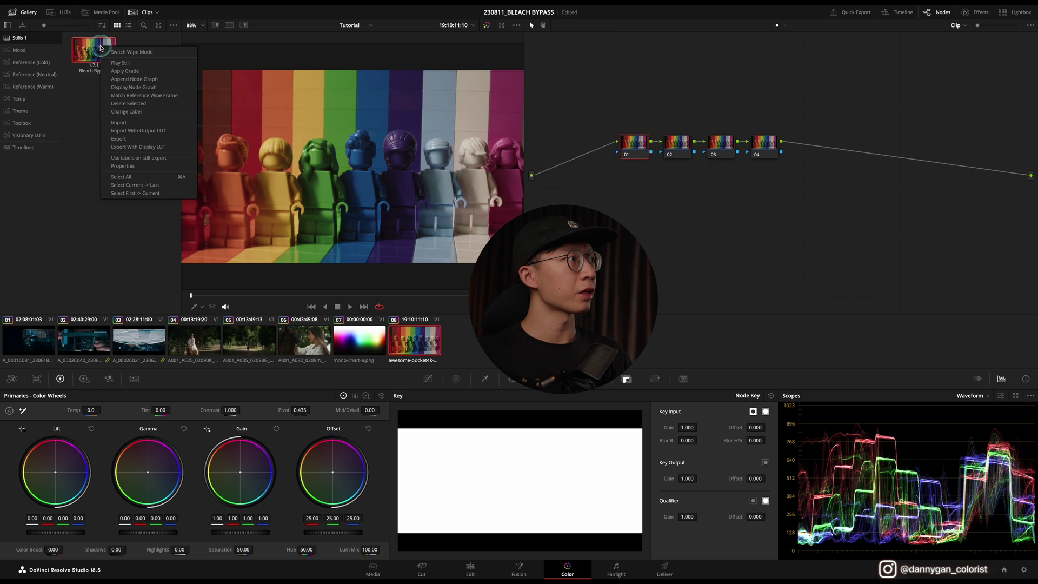
{"action": "left_click", "coordinate": [137, 80]}
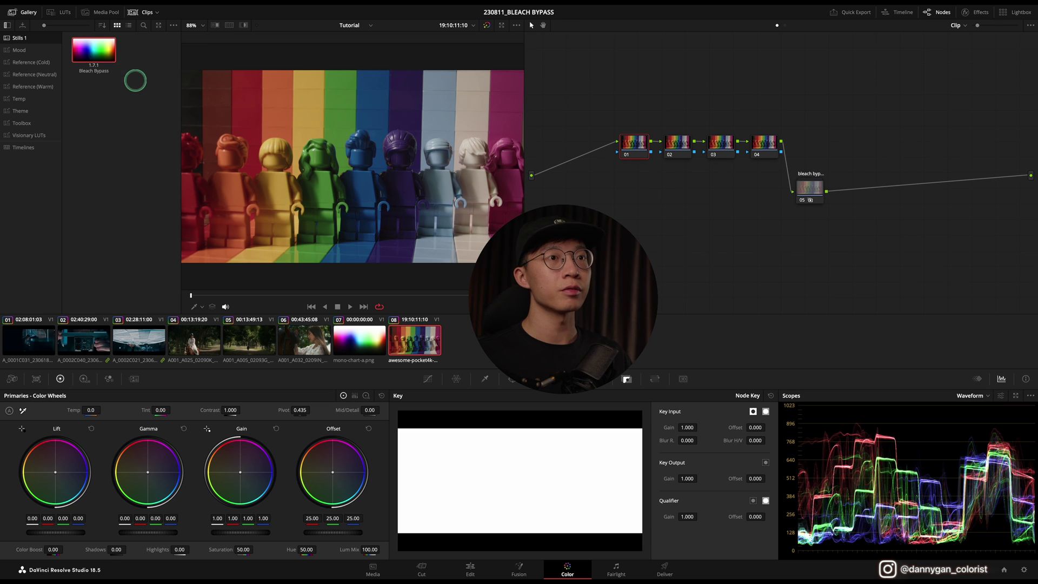
{"action": "left_click_drag", "start_coordinate": [856, 161], "coordinate": [773, 222]}
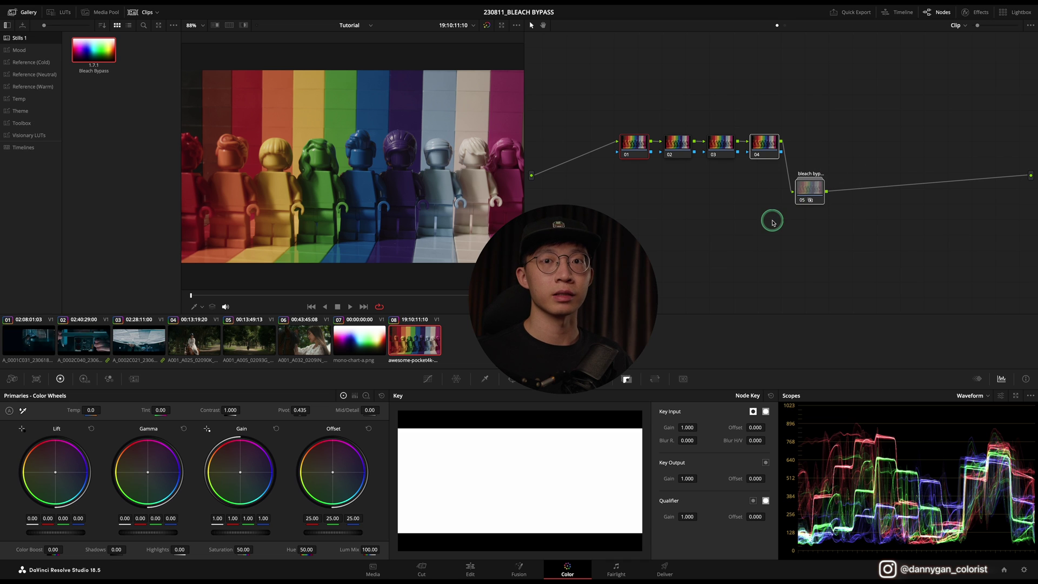
{"action": "left_click", "coordinate": [790, 252]}
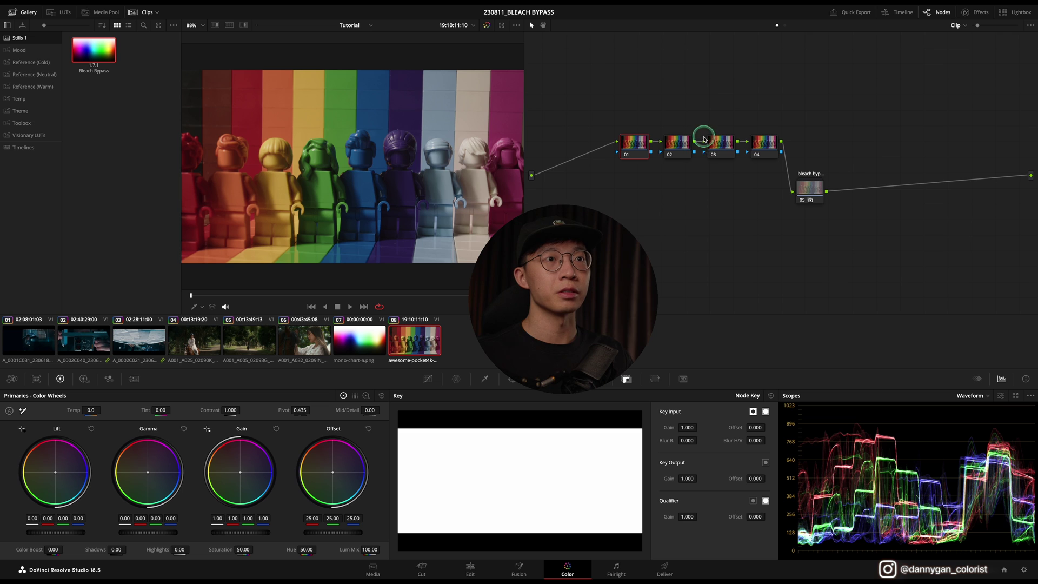
{"action": "key", "text": "ctrl+z"}
Step: Insert the Bleach Bypass grade between nodes 02 and 03, then load clip 01
{"action": "left_click_drag", "start_coordinate": [717, 197], "coordinate": [779, 111]}
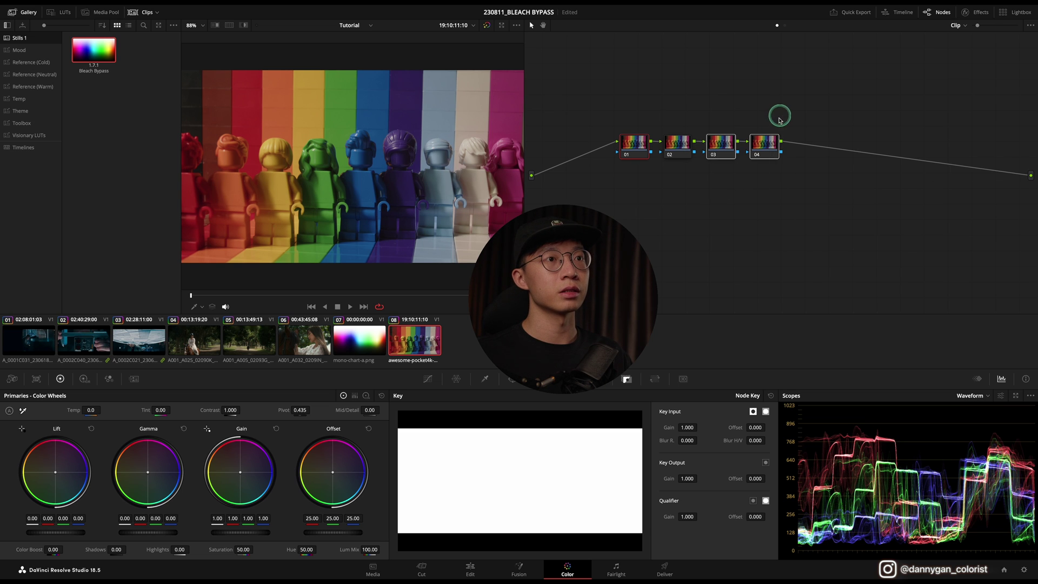
{"action": "left_click_drag", "start_coordinate": [768, 146], "coordinate": [819, 147]}
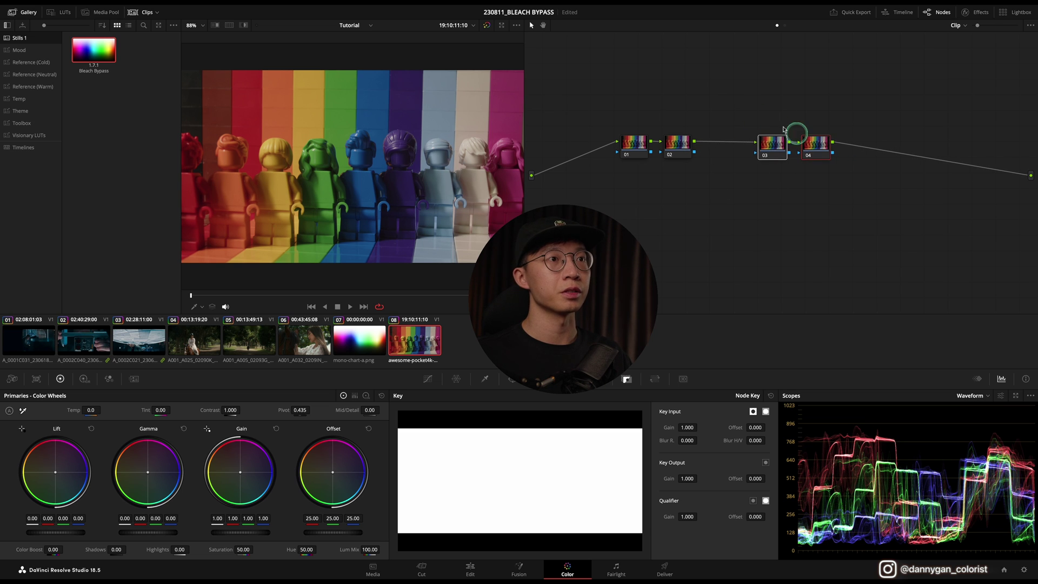
{"action": "mouse_move", "coordinate": [94, 52]}
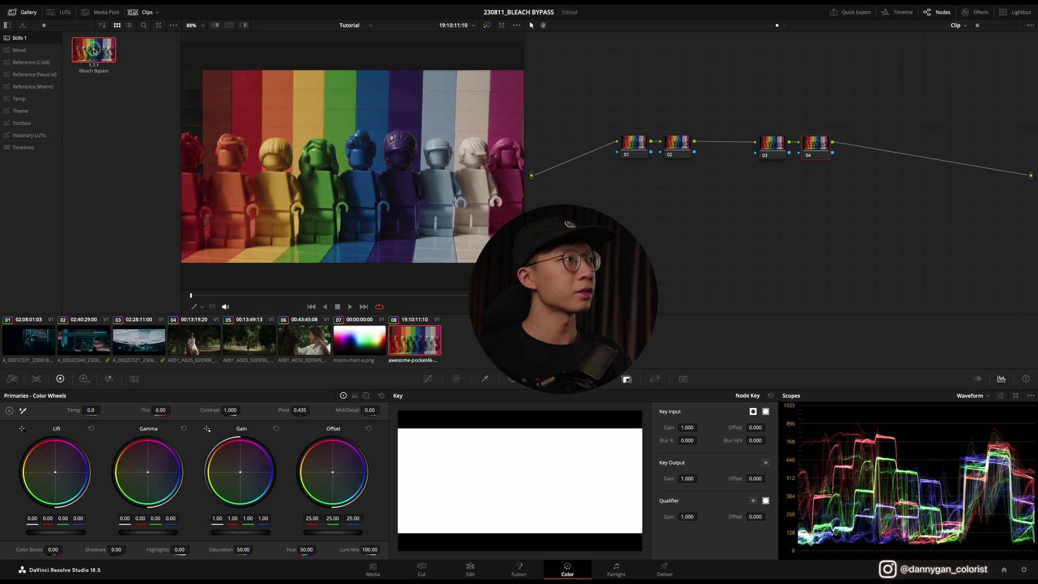
{"action": "left_click_drag", "start_coordinate": [94, 51], "coordinate": [725, 128]}
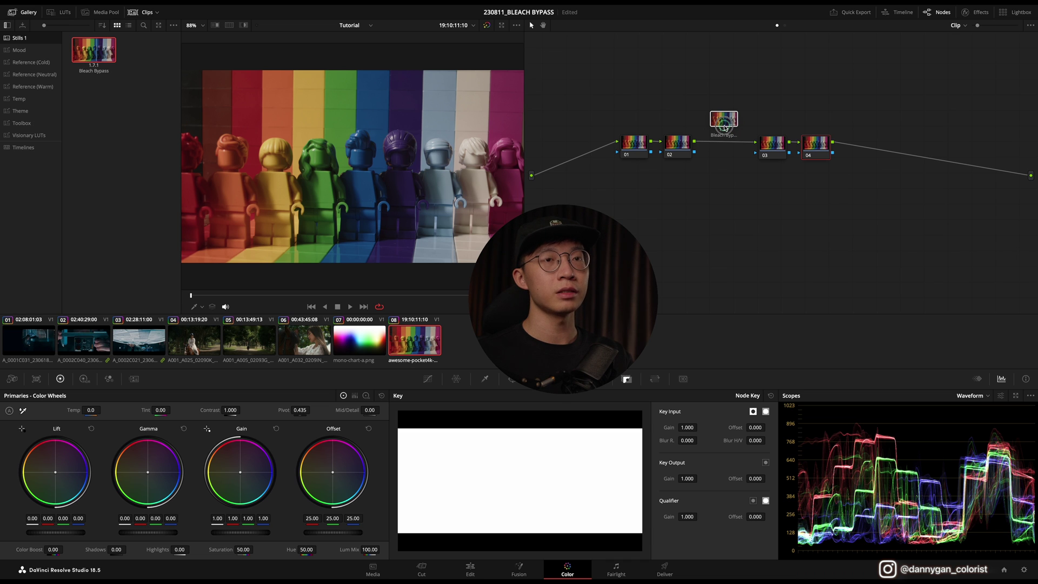
{"action": "left_click_drag", "start_coordinate": [725, 128], "coordinate": [723, 102]}
{"action": "left_click_drag", "start_coordinate": [89, 51], "coordinate": [722, 141]}
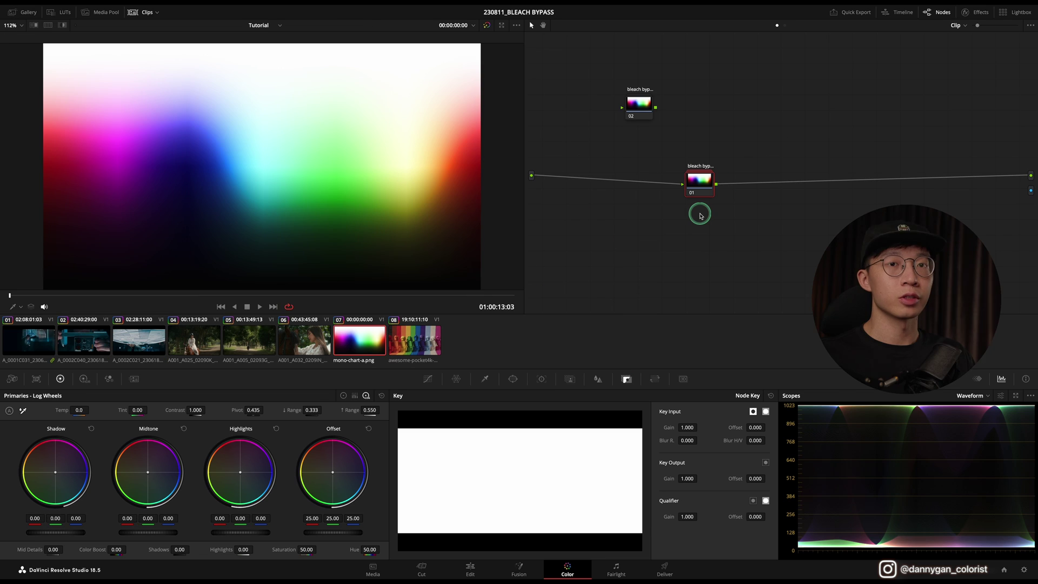
{"action": "left_click", "coordinate": [35, 348]}
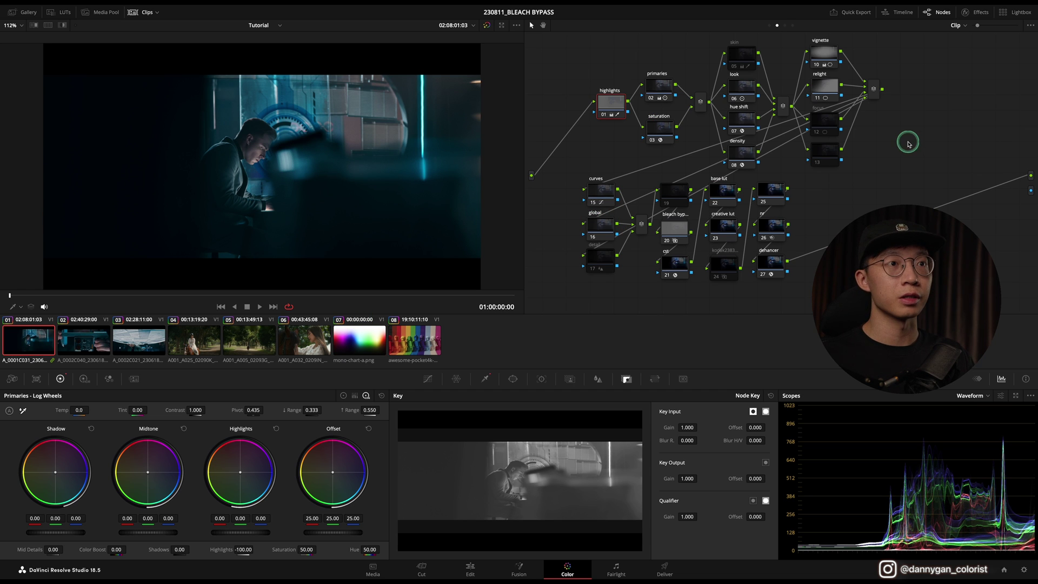
Step: Select clip 01's bleach bypass node 20 and move the viewer to a later frame
{"action": "left_click_drag", "start_coordinate": [900, 49], "coordinate": [570, 292]}
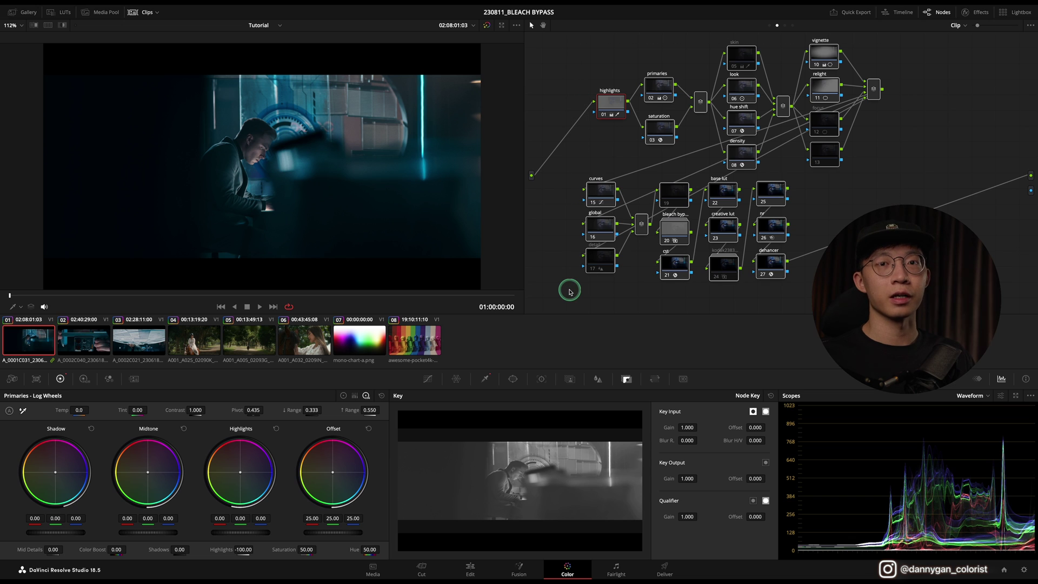
{"action": "left_click_drag", "start_coordinate": [696, 303], "coordinate": [805, 186]}
{"action": "left_click", "coordinate": [675, 233]}
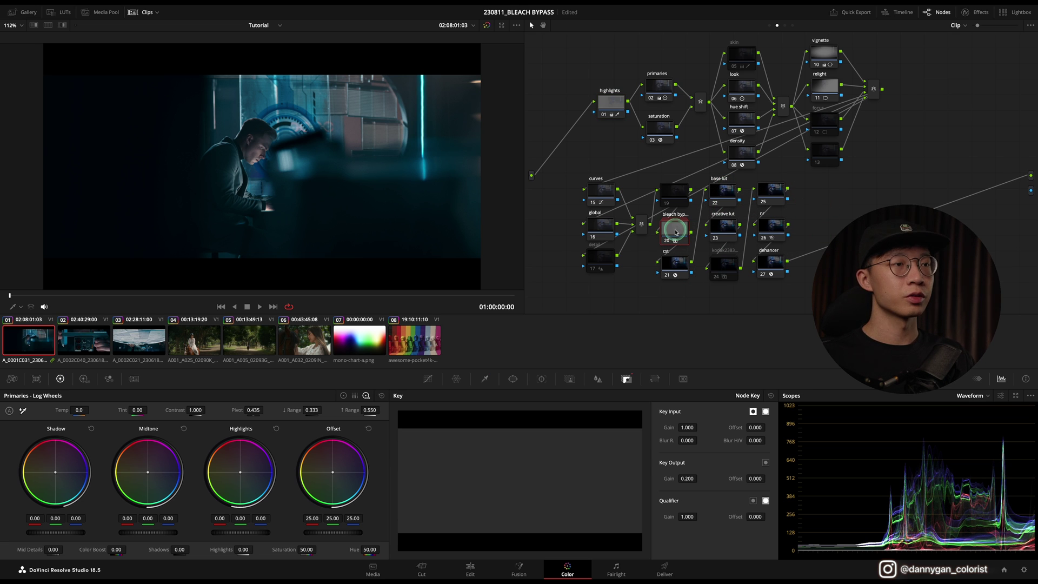
{"action": "left_click", "coordinate": [296, 300]}
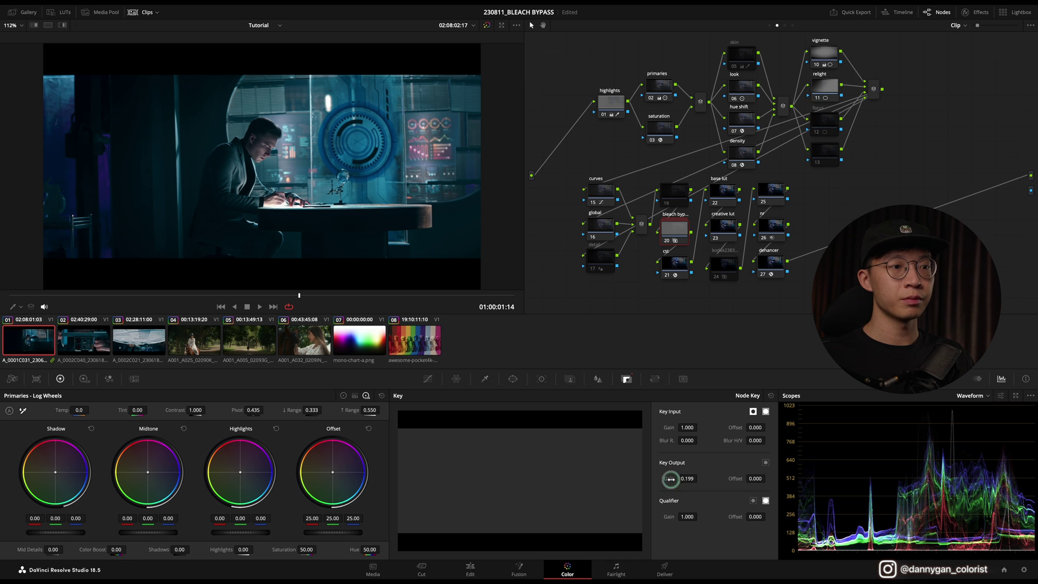
Step: Set node 20's Key Output gain to 0.5 after trying 0.2 and 0.6
{"action": "double_click", "coordinate": [670, 480]}
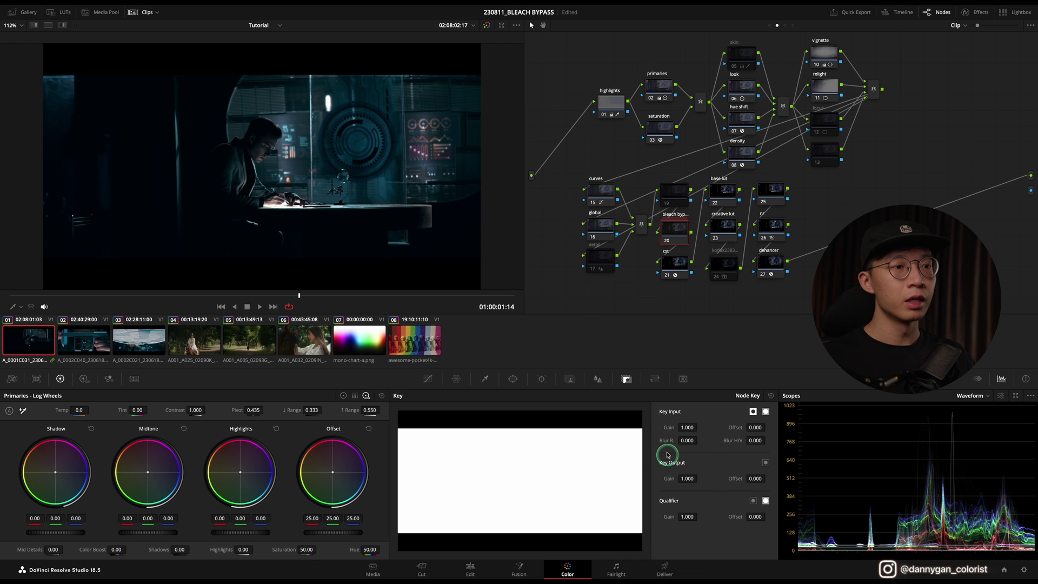
{"action": "left_click", "coordinate": [687, 478]}
{"action": "type", "text": "0"}
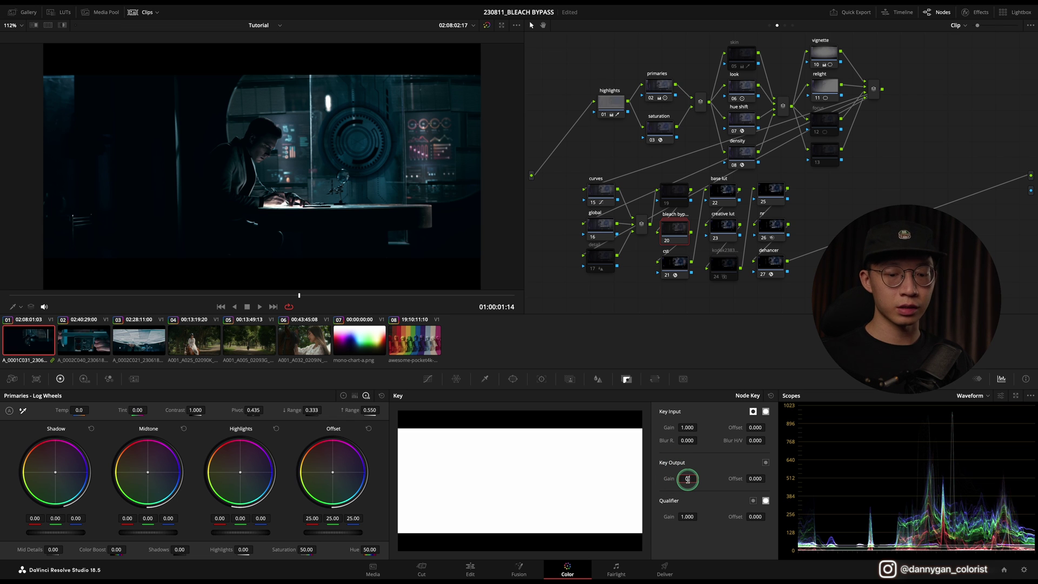
{"action": "type", "text": ".2"}
{"action": "key", "text": "Return"}
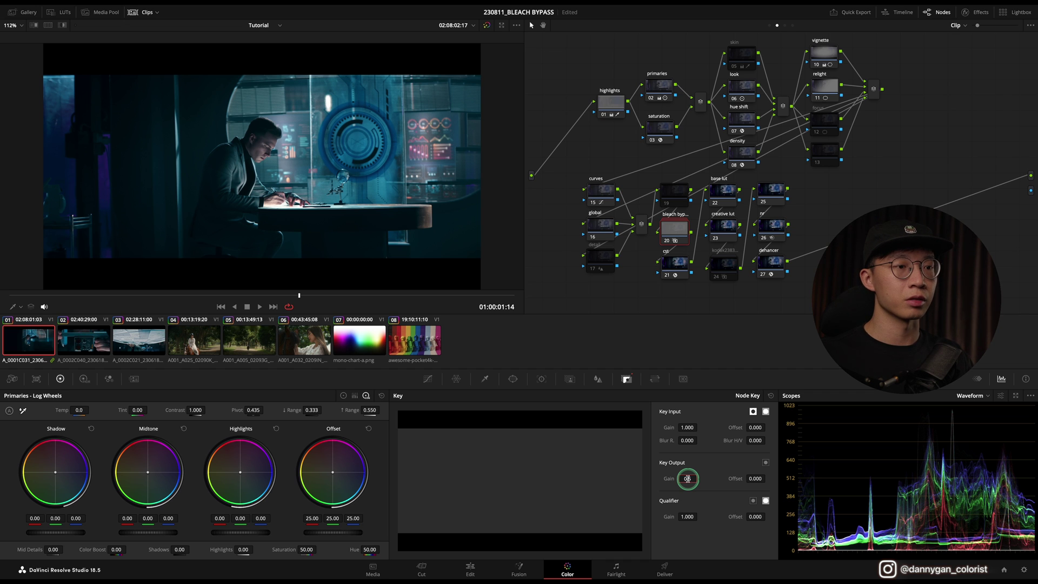
{"action": "key", "text": "Return"}
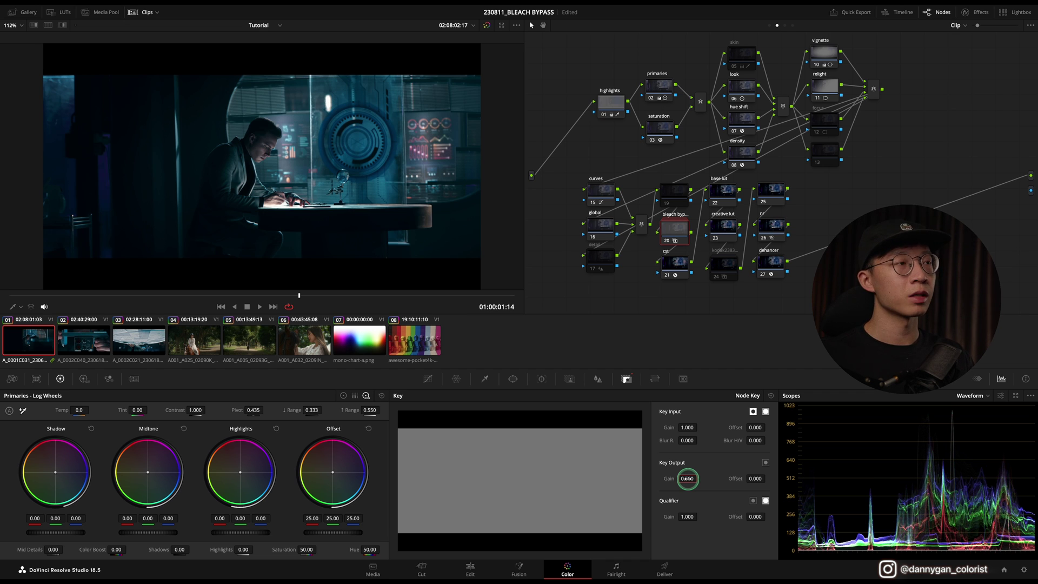
{"action": "type", "text": "0.5"}
{"action": "key", "text": "Return"}
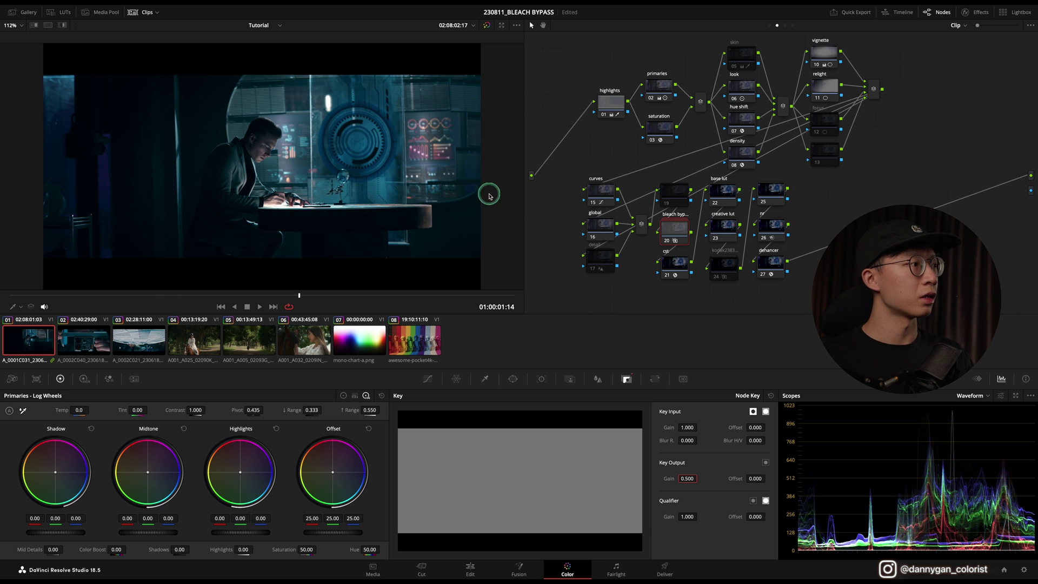
Step: Select bleach bypass node 20 on clip 02
{"action": "left_click", "coordinate": [88, 341]}
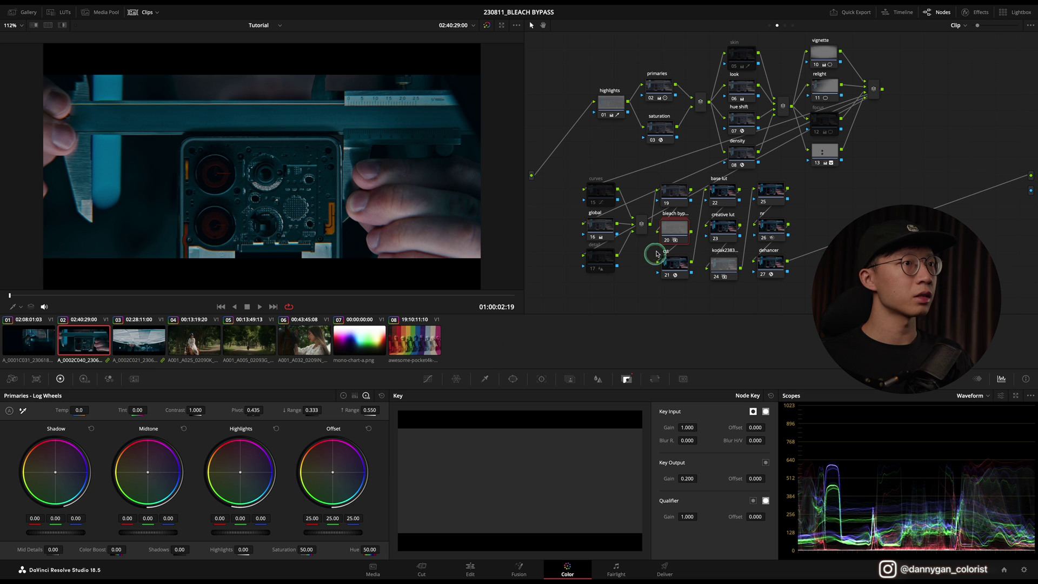
{"action": "left_click", "coordinate": [676, 223]}
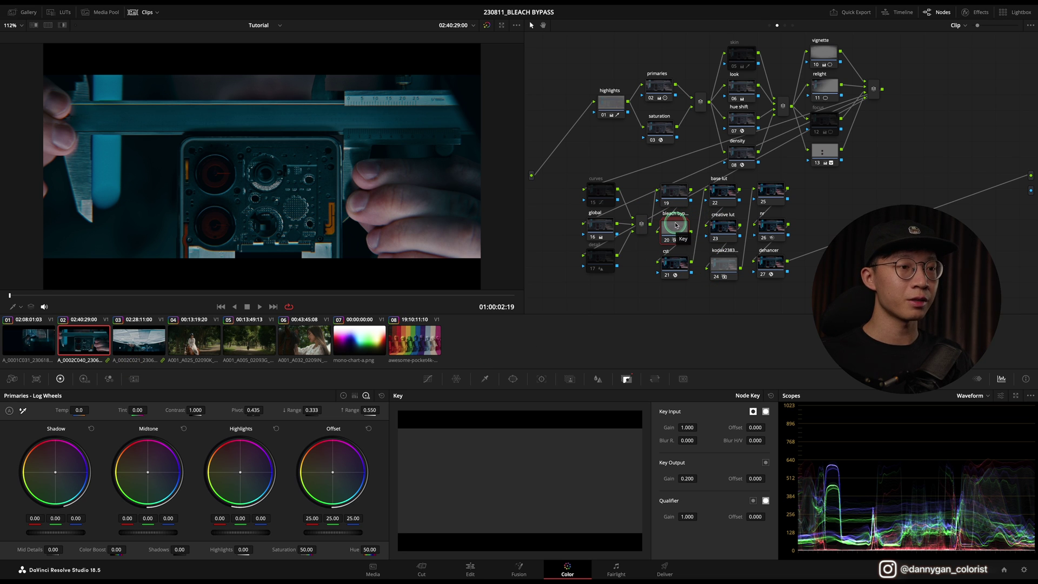
{"action": "mouse_move", "coordinate": [688, 478]}
{"action": "left_mouse_down"}
{"action": "mouse_move", "coordinate": [700, 496]}
{"action": "mouse_move", "coordinate": [684, 480]}
{"action": "left_mouse_up"}
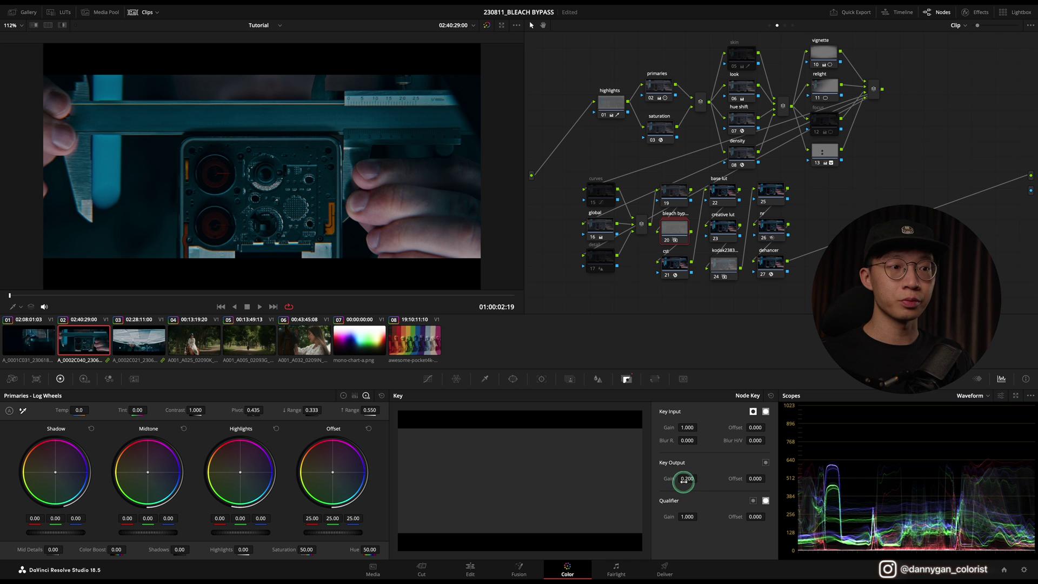
Step: Try a 0.5 Key Output gain, return it to 0.200, then load clip 03
{"action": "double_click", "coordinate": [684, 479]}
{"action": "type", "text": "0.5"}
{"action": "key", "text": "Return"}
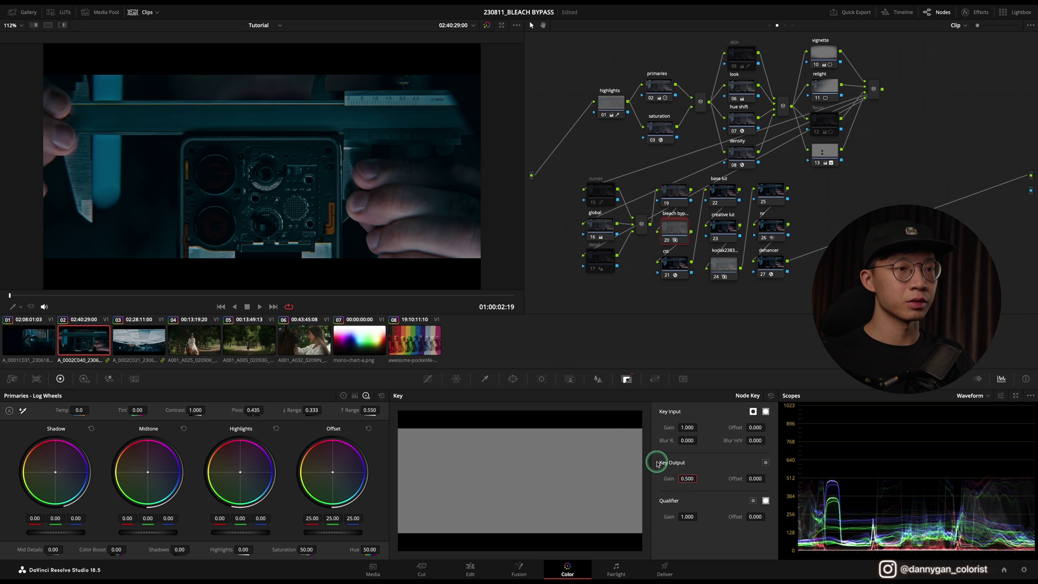
{"action": "type", "text": "2"}
{"action": "key", "text": "Return"}
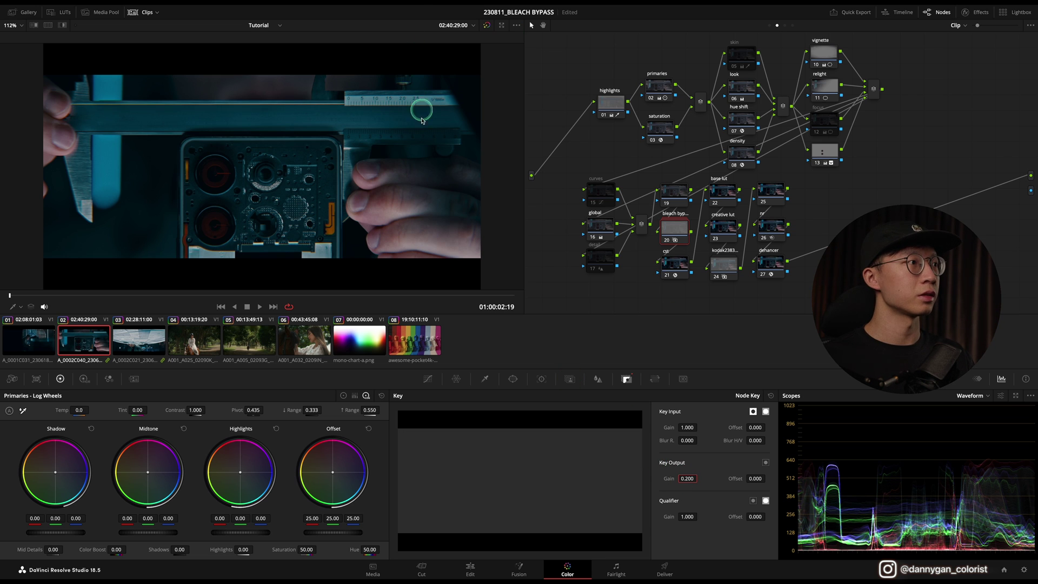
{"action": "left_click", "coordinate": [143, 344]}
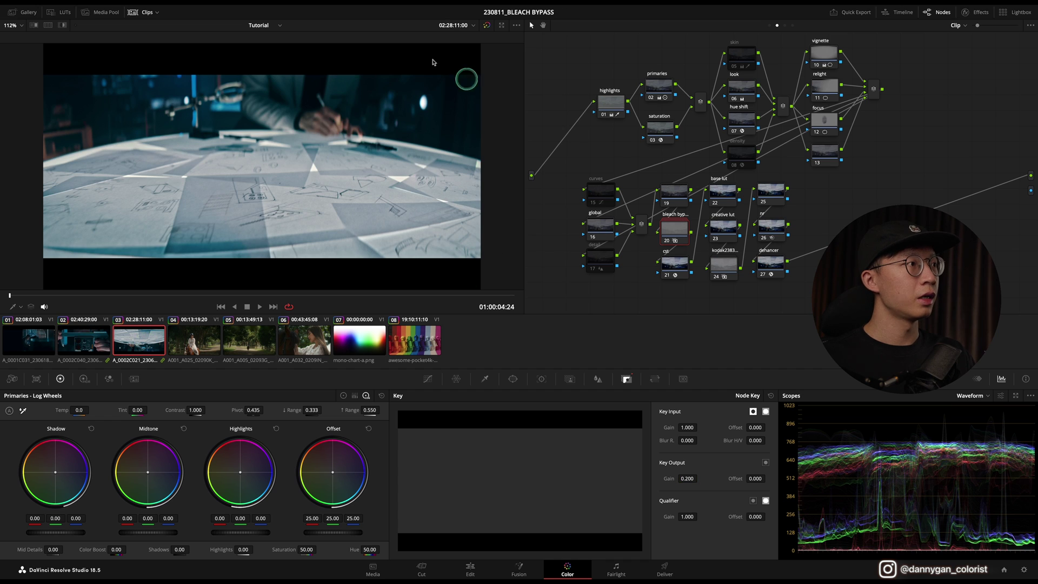
{"action": "left_click", "coordinate": [669, 243]}
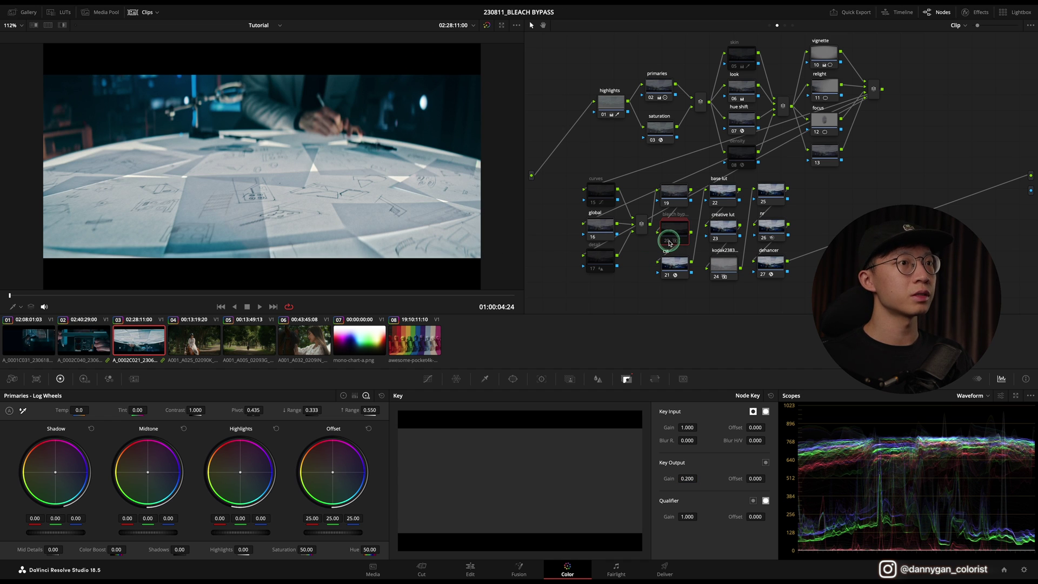
{"action": "left_click", "coordinate": [669, 243]}
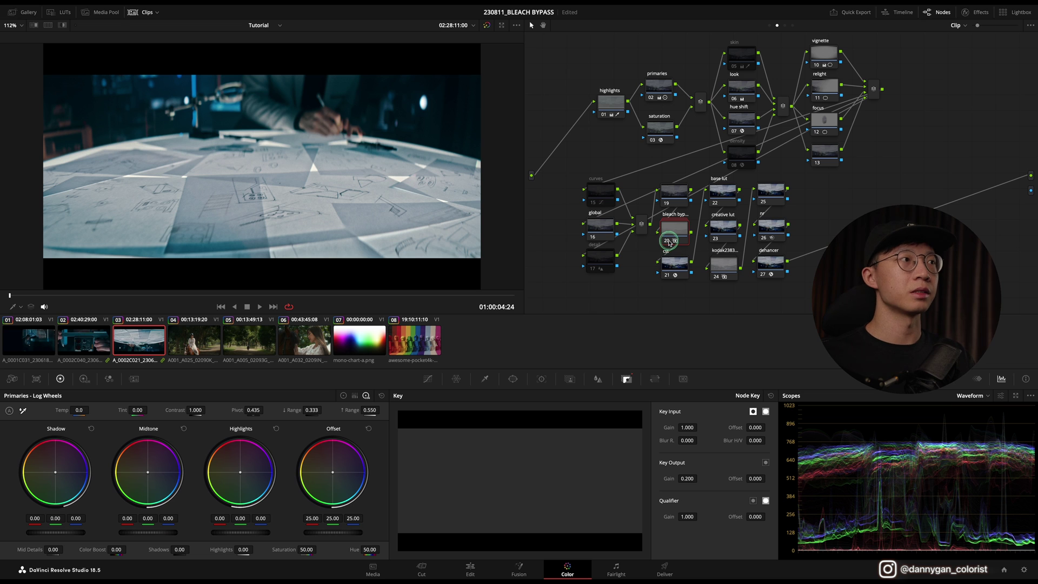
{"action": "left_click", "coordinate": [669, 243]}
{"action": "left_click", "coordinate": [669, 243]}
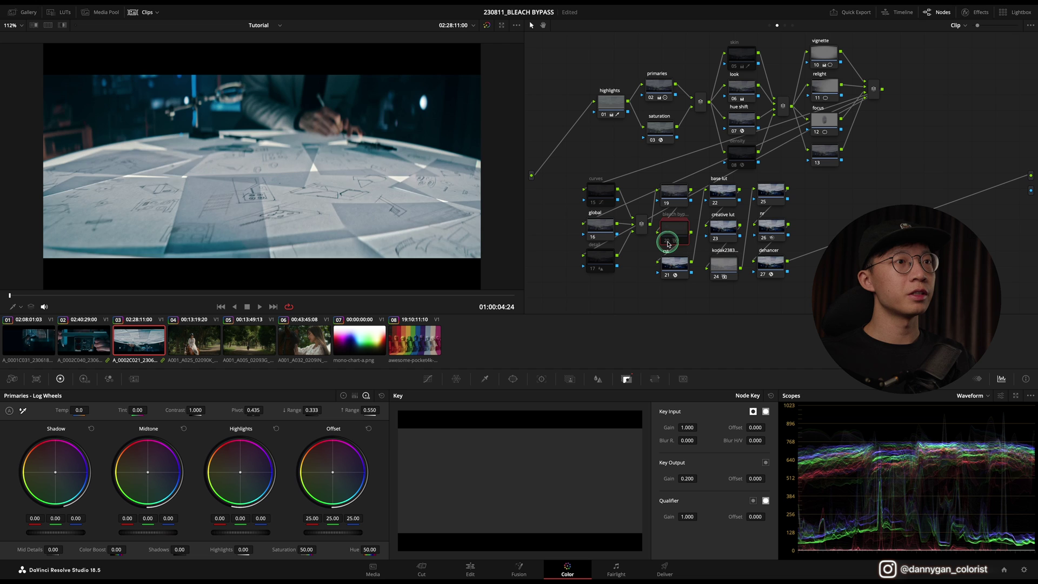
{"action": "left_click", "coordinate": [668, 245]}
{"action": "left_click", "coordinate": [668, 244]}
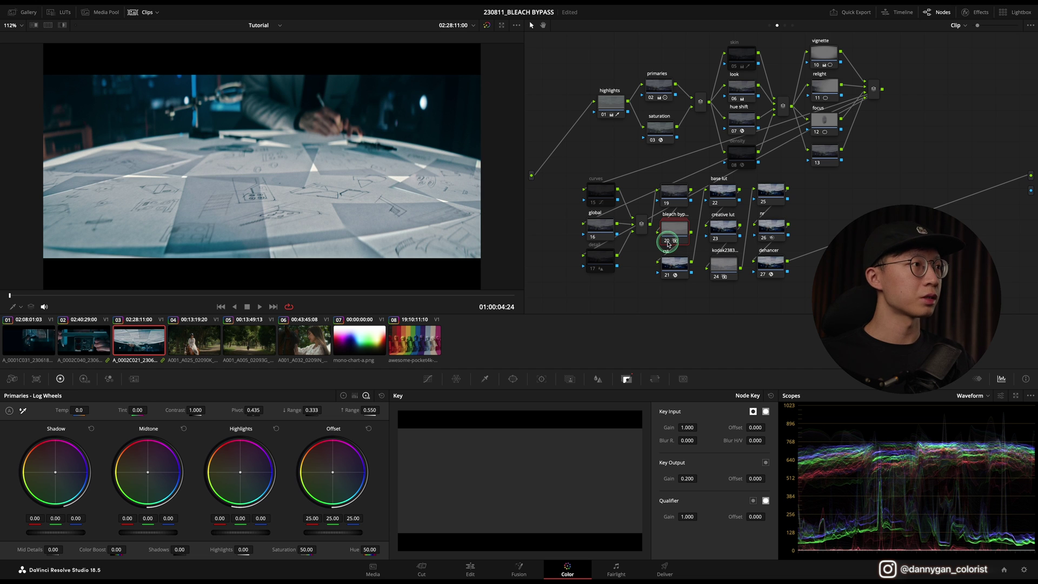
Step: Select the horse rider clip's bleach bypass node and toggle its grade off and on
{"action": "left_click", "coordinate": [194, 339]}
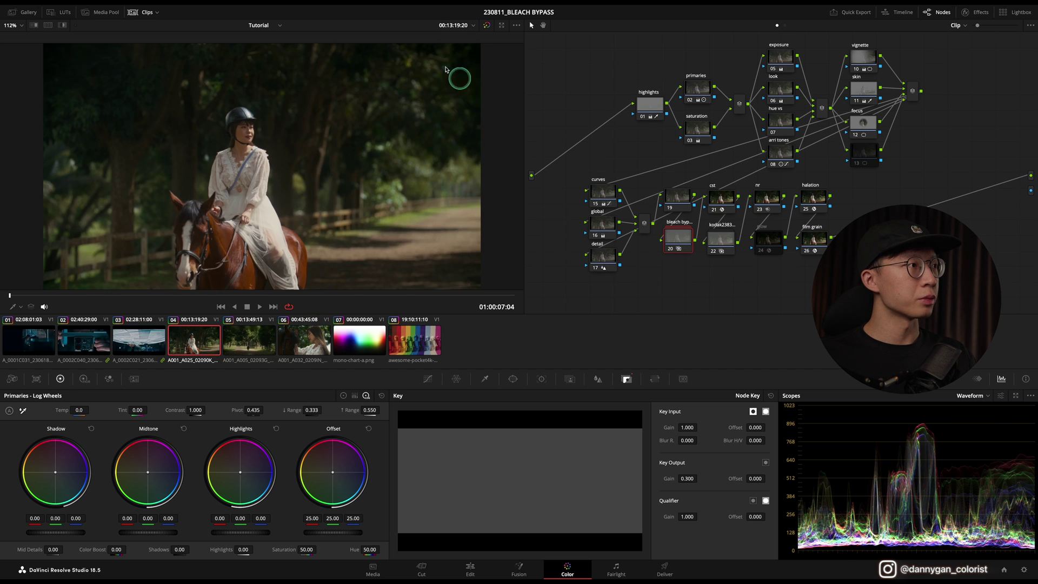
{"action": "scroll", "coordinate": [342, 193], "scroll_direction": "down", "scroll_amount": 1}
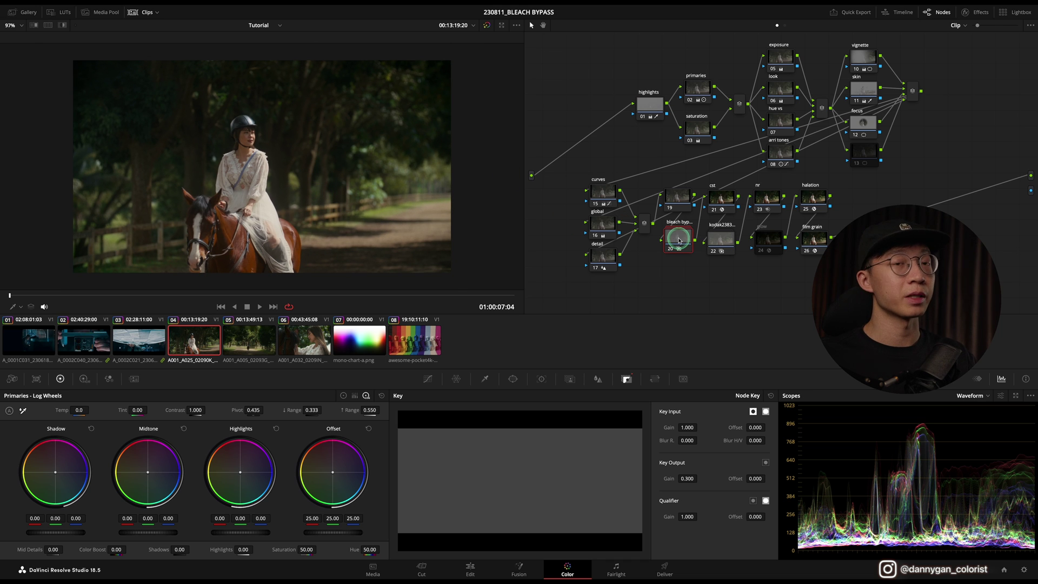
{"action": "left_click_drag", "start_coordinate": [660, 273], "coordinate": [698, 216]}
{"action": "key", "text": "ctrl+d"}
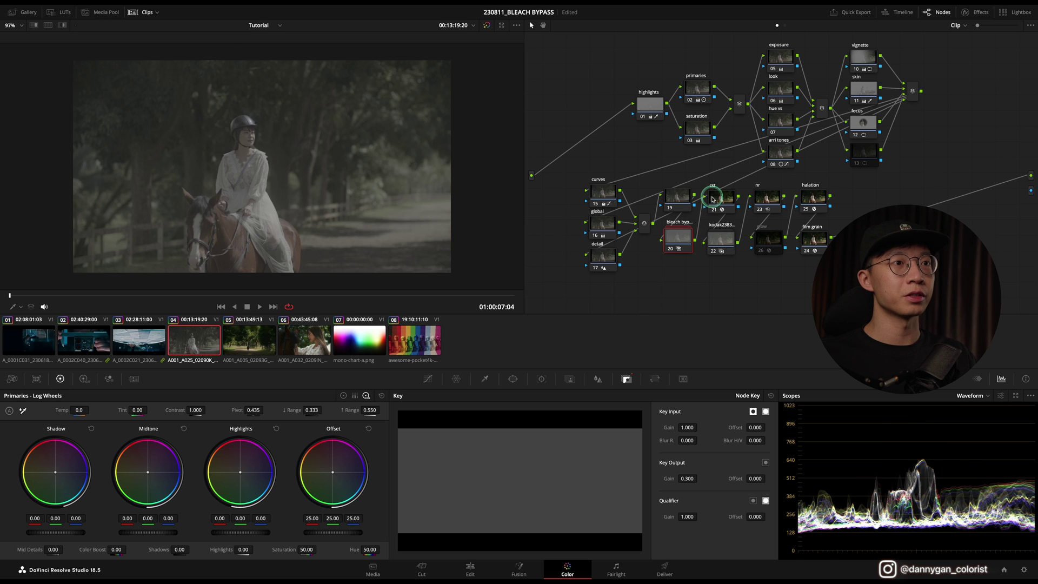
{"action": "key", "text": "ctrl+d"}
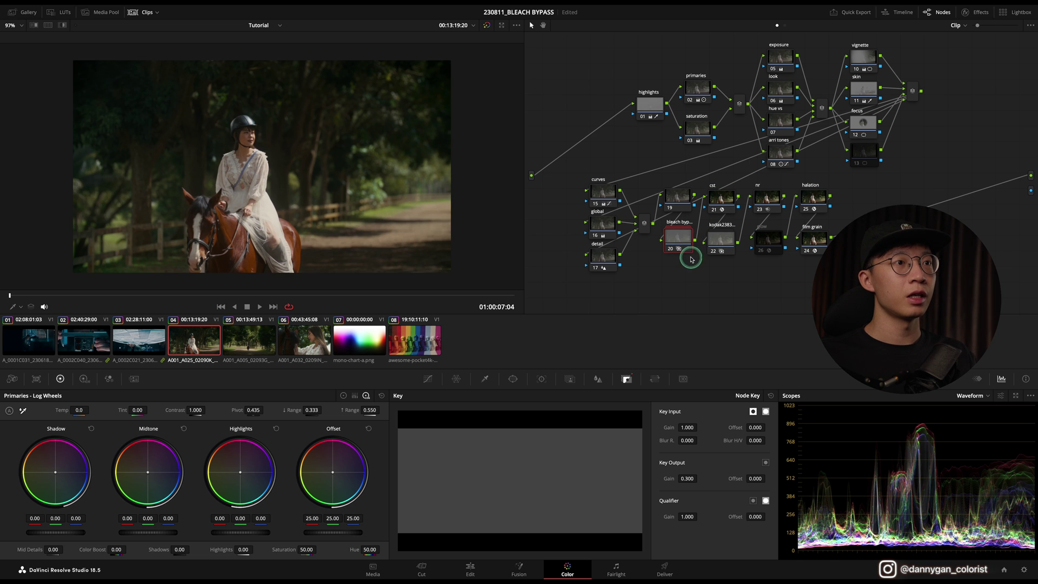
Step: Reset the Key Output gain, enter 0.45 and compare with the node toggled, then load clip 05
{"action": "double_click", "coordinate": [669, 480]}
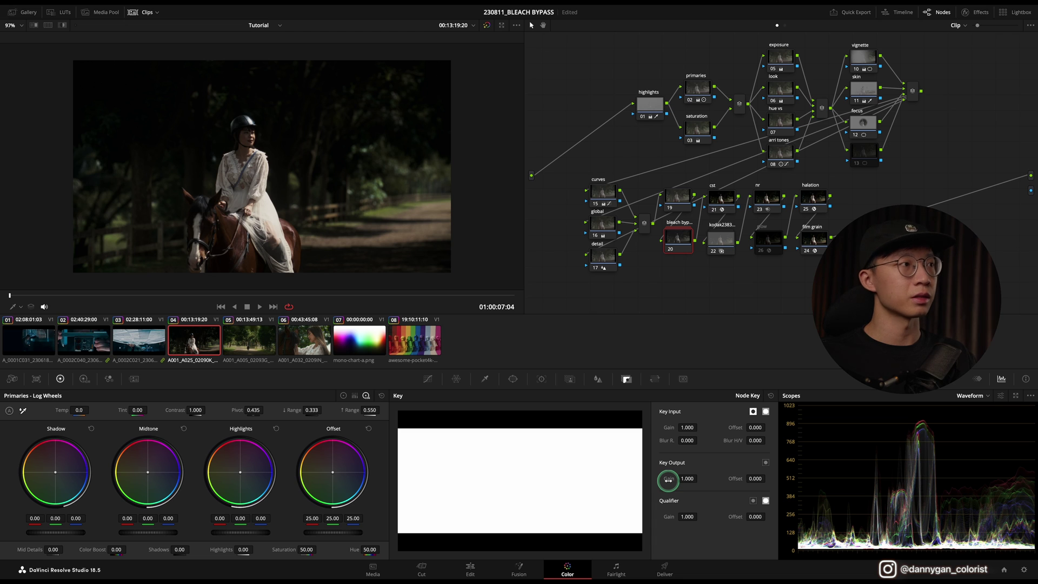
{"action": "scroll", "coordinate": [272, 180], "scroll_direction": "up", "scroll_amount": 1}
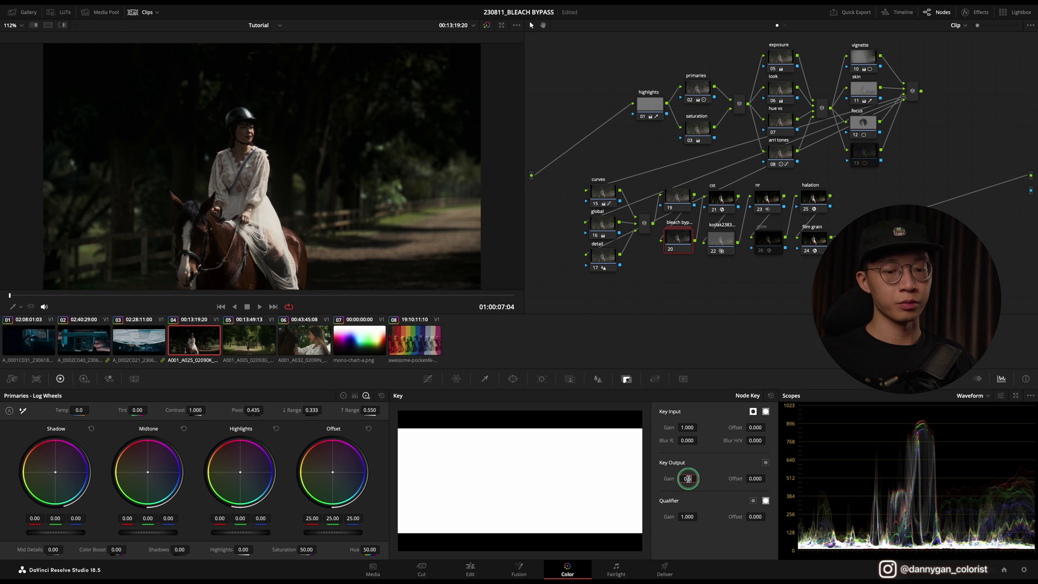
{"action": "type", "text": "45"}
{"action": "key", "text": "Return"}
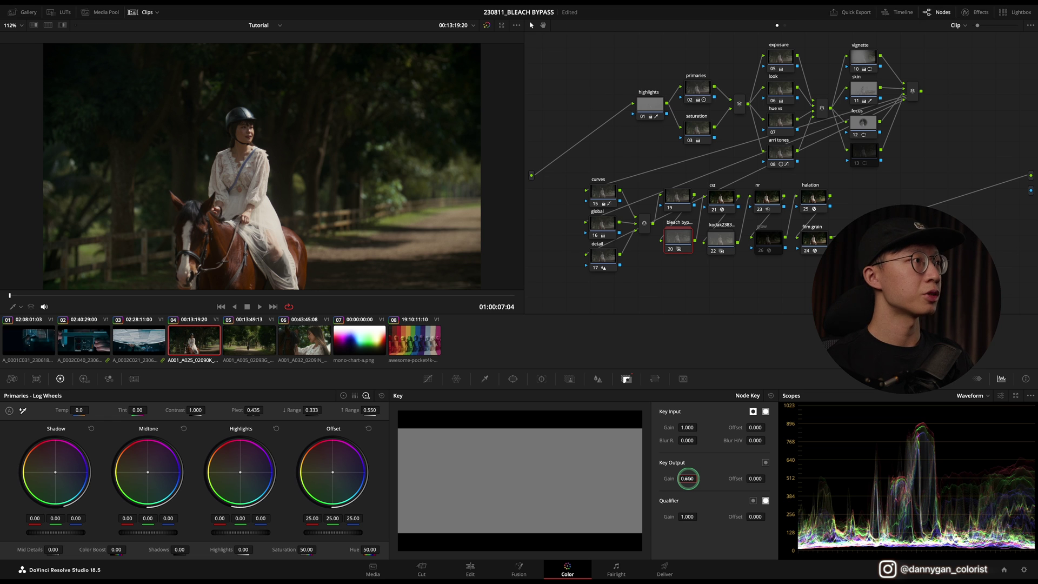
{"action": "key", "text": "ctrl+d"}
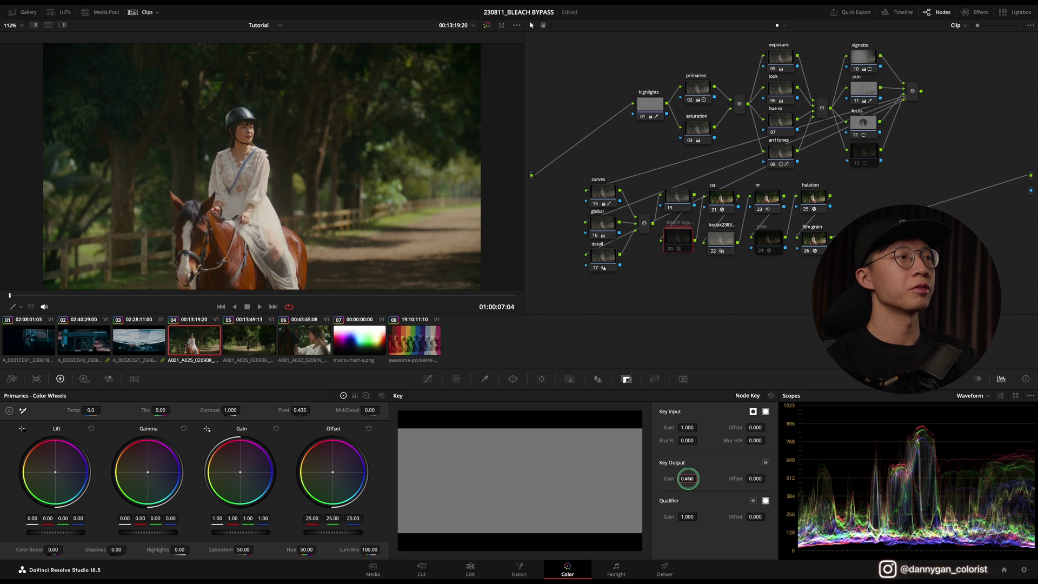
{"action": "key", "text": "ctrl+d"}
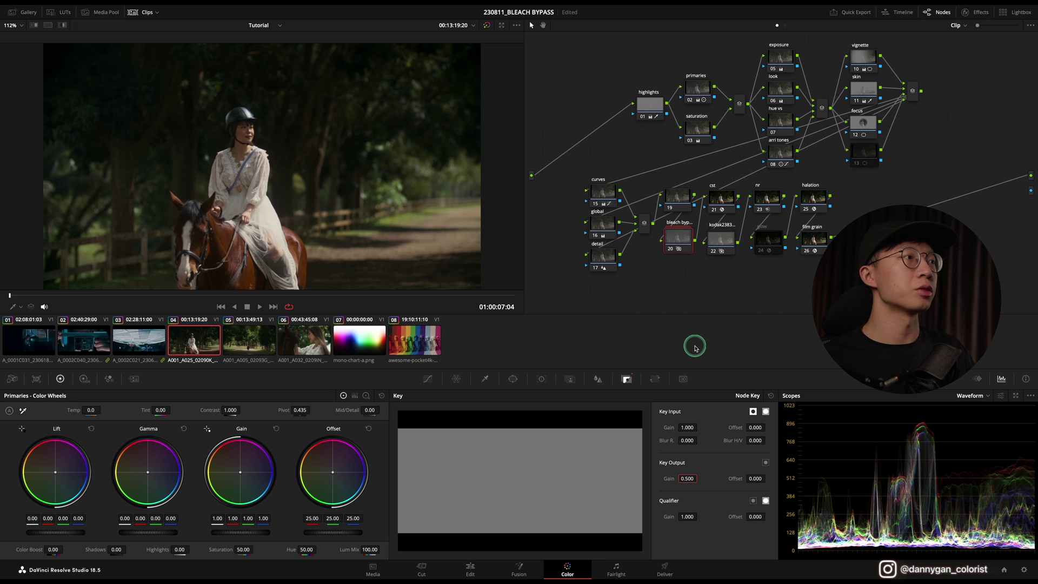
{"action": "left_click", "coordinate": [676, 236]}
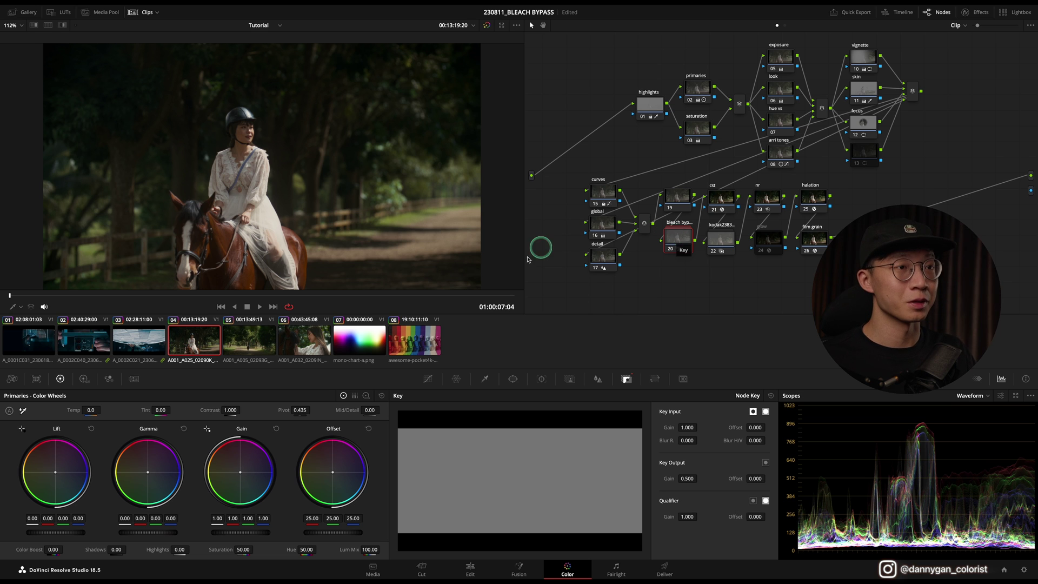
{"action": "left_click", "coordinate": [262, 334]}
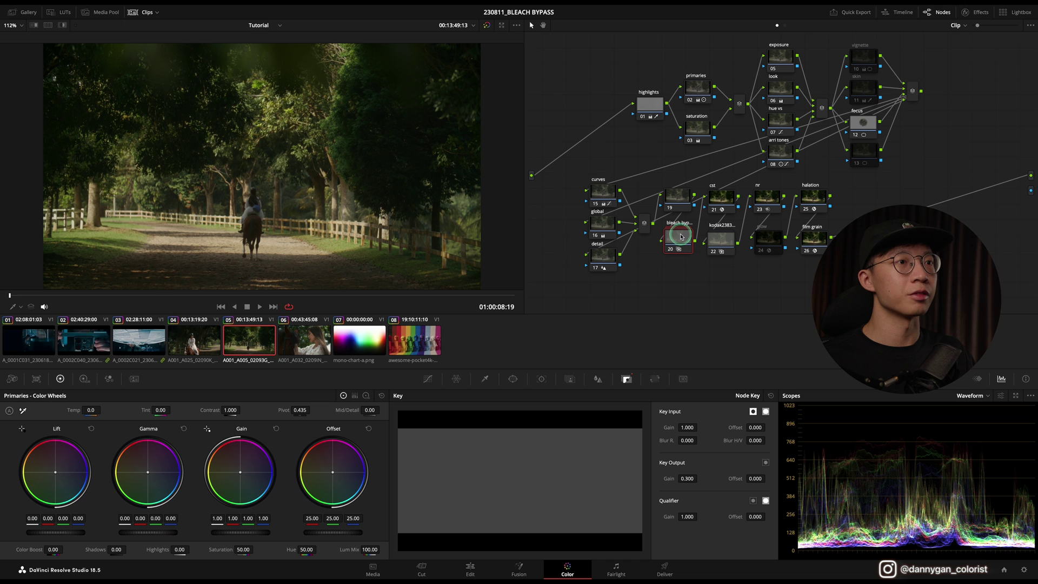
Step: A/B clip 05's bleach bypass node 20, set its Key Output gain to 0.500, then load clip 06
{"action": "key", "text": "ctrl+d"}
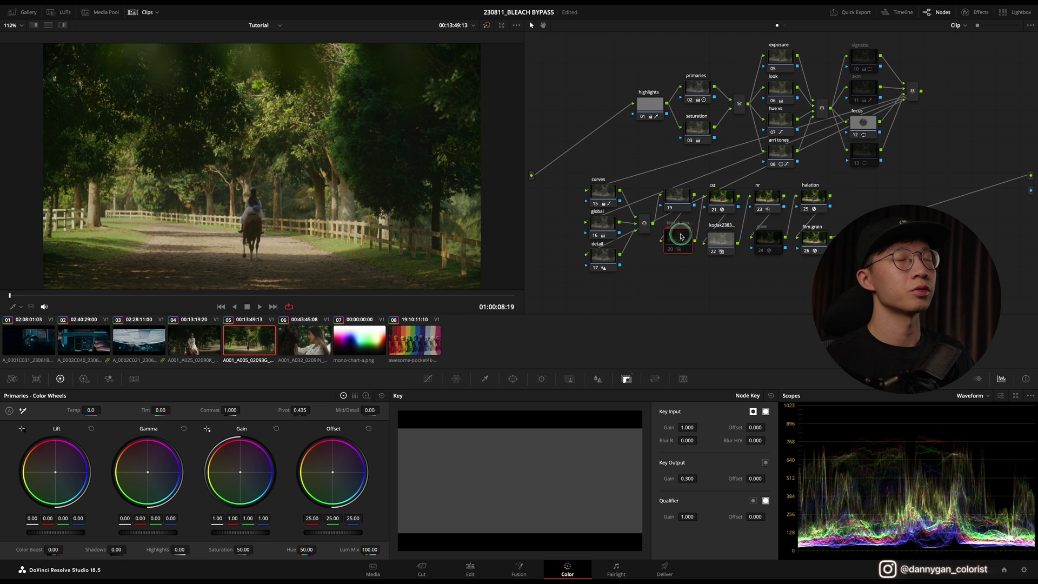
{"action": "key", "text": "ctrl+d"}
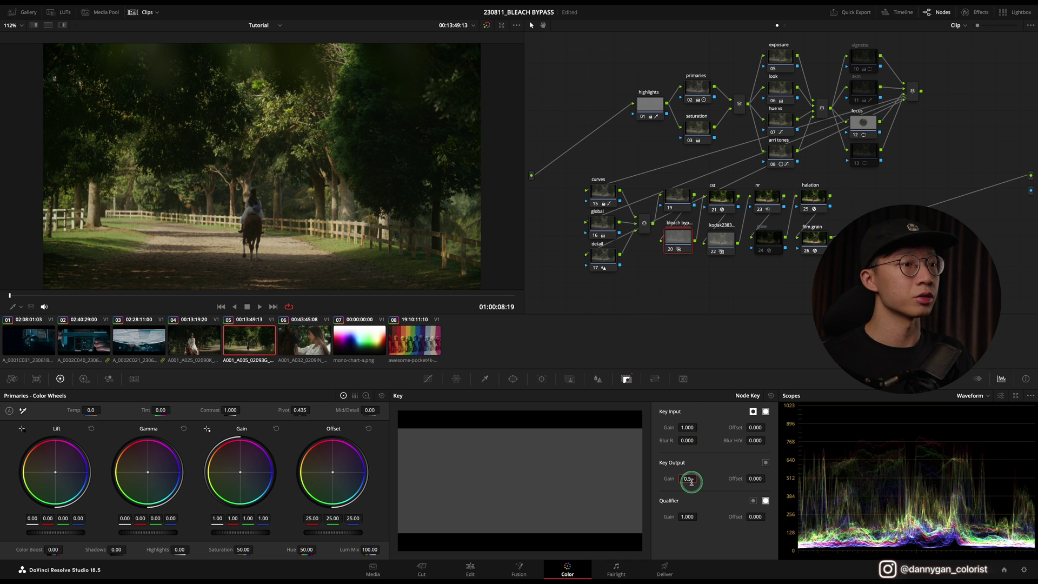
{"action": "key", "text": "Return"}
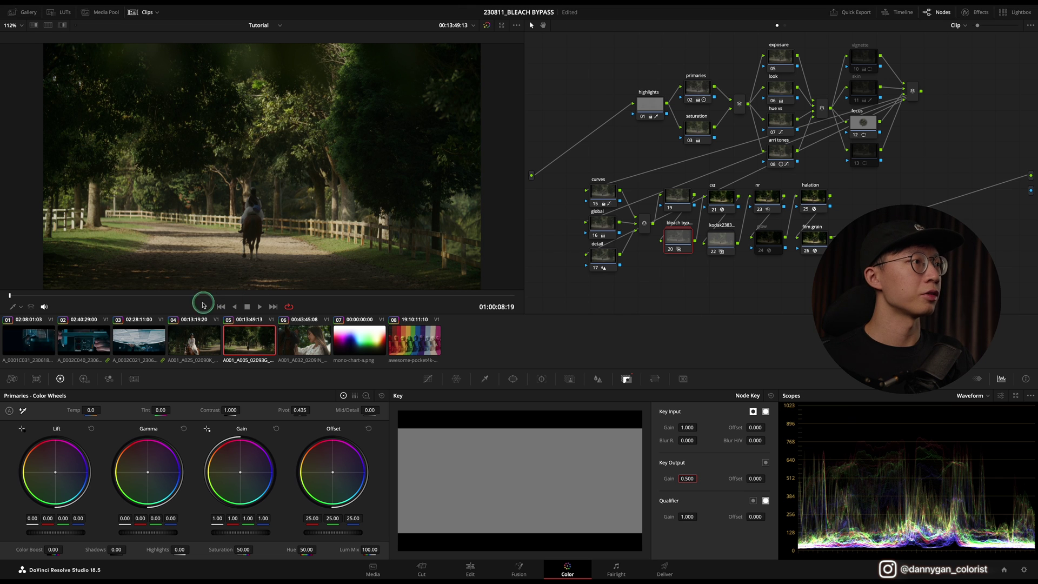
{"action": "left_click", "coordinate": [303, 349]}
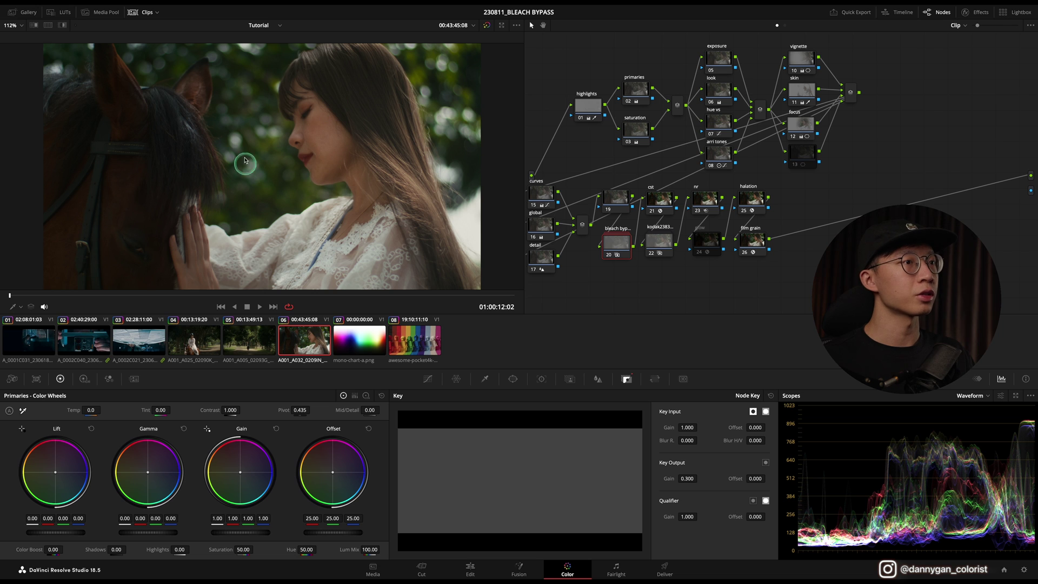
{"action": "left_click", "coordinate": [612, 256]}
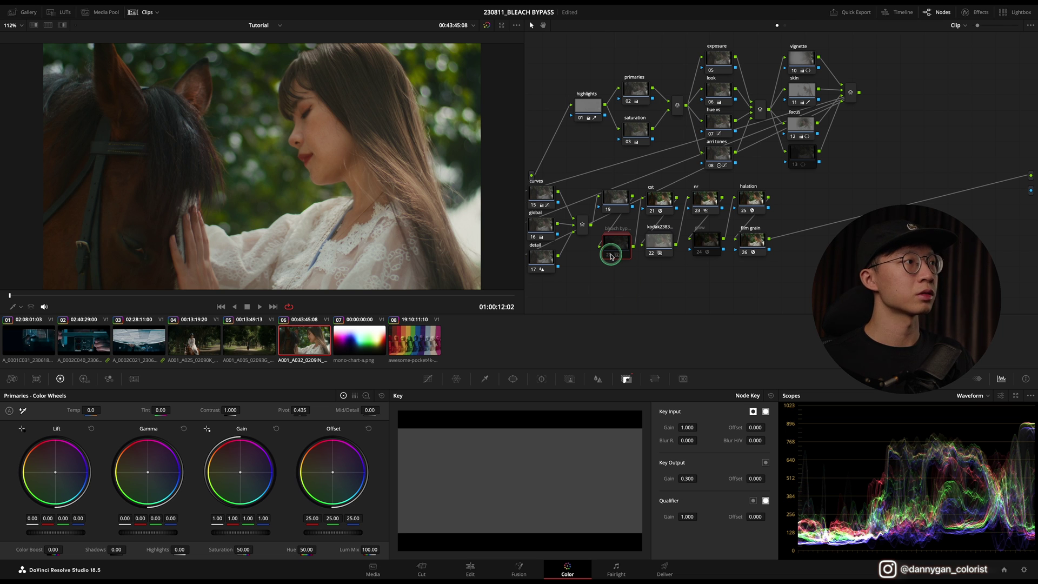
{"action": "left_click", "coordinate": [612, 256]}
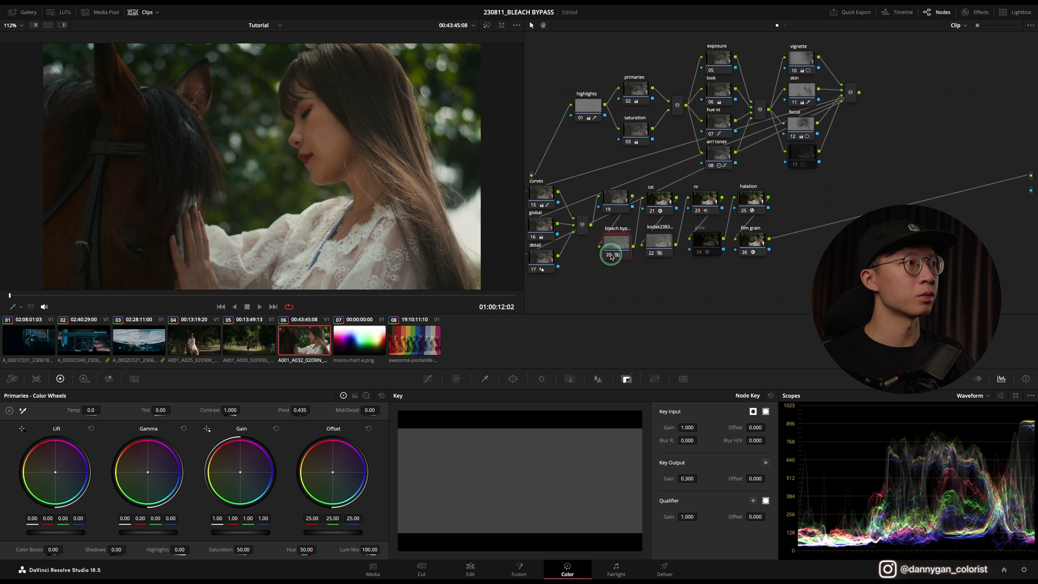